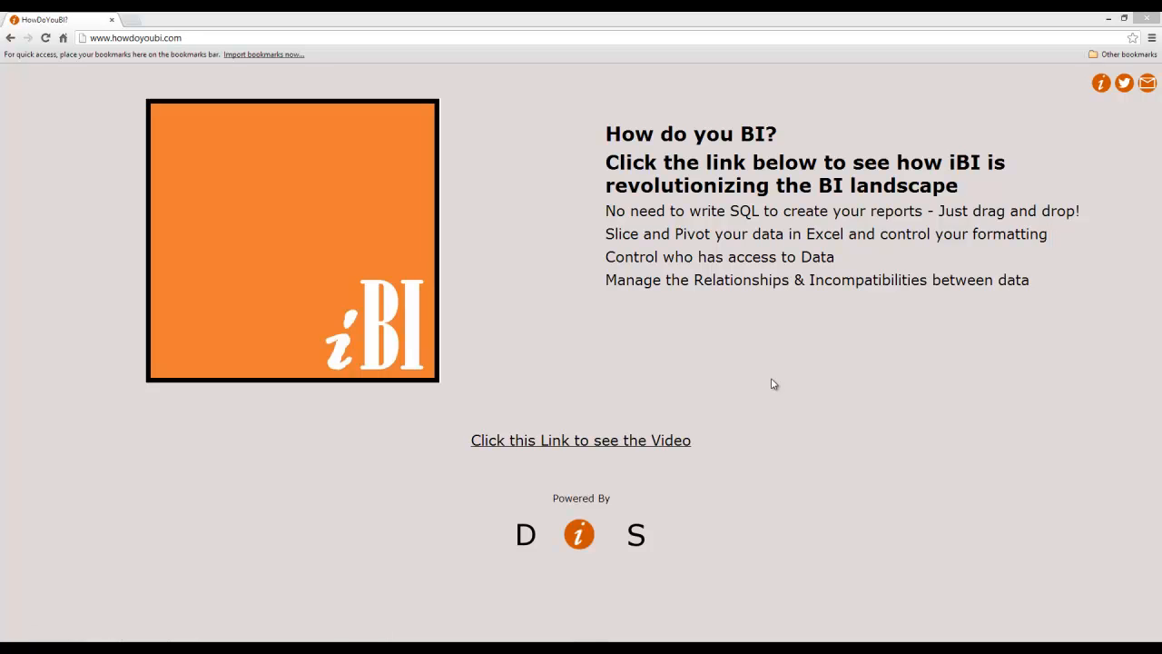
Switch to the Book1 workbook in Microsoft Excel and display the iBI add-in's commands.
{"action": "mouse_move", "coordinate": [402, 648]}
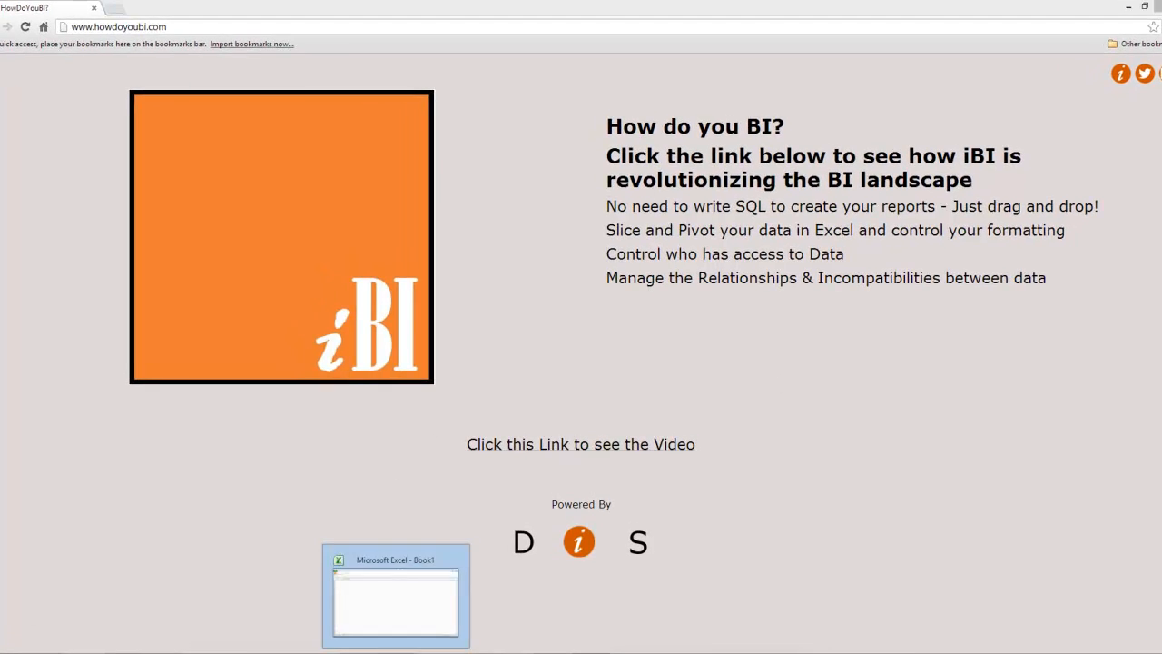
{"action": "left_click", "coordinate": [396, 594]}
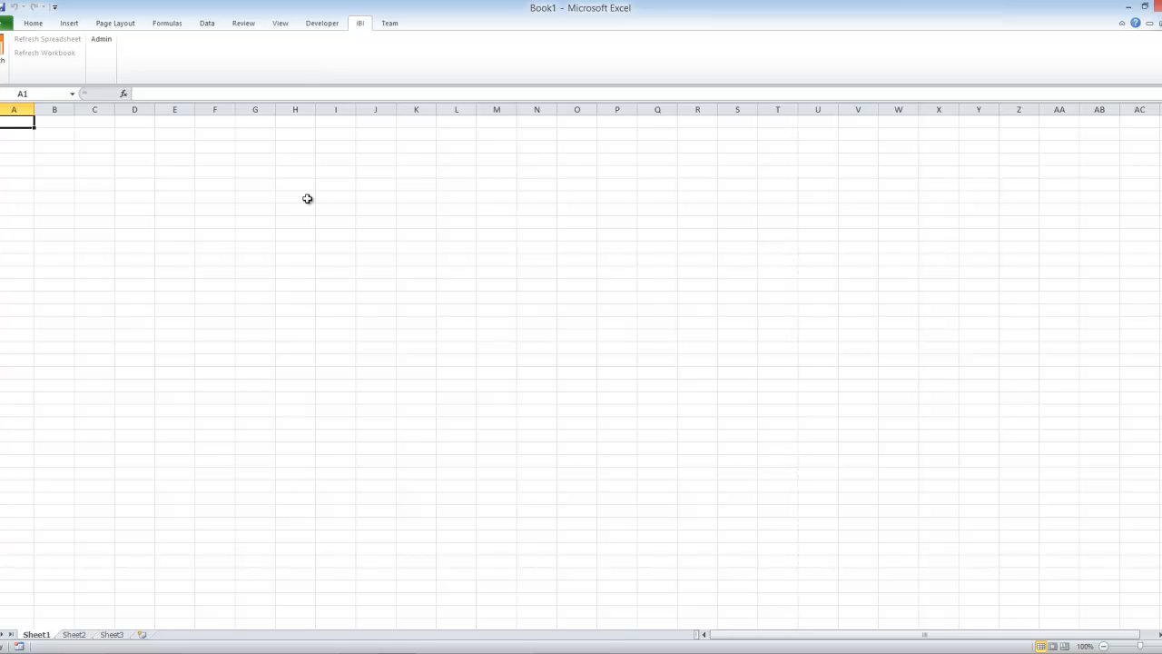
{"action": "left_click", "coordinate": [34, 25]}
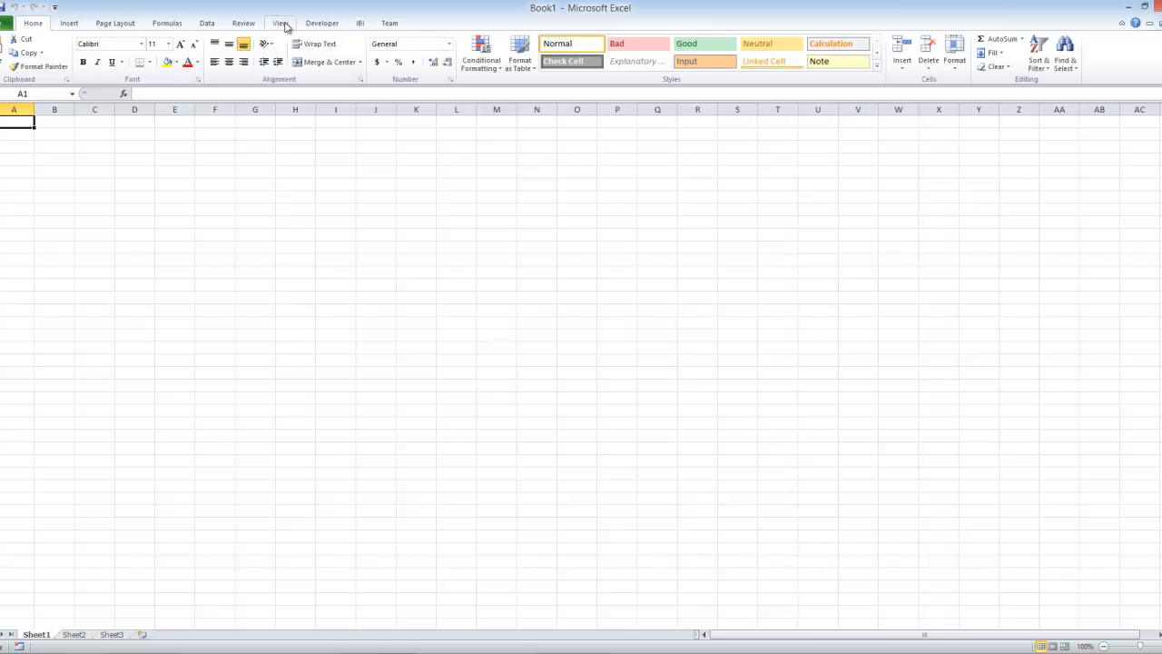
{"action": "left_click", "coordinate": [361, 25]}
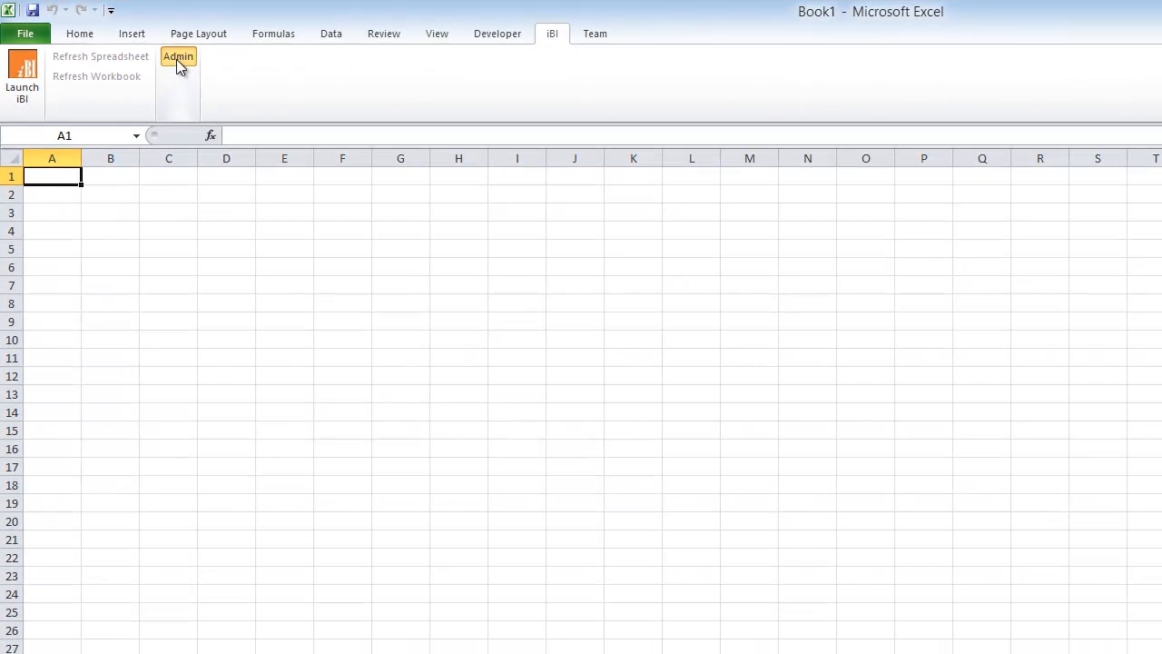
Review the service location URLs in the iBI Administration settings, then close them without saving.
{"action": "left_click", "coordinate": [294, 117]}
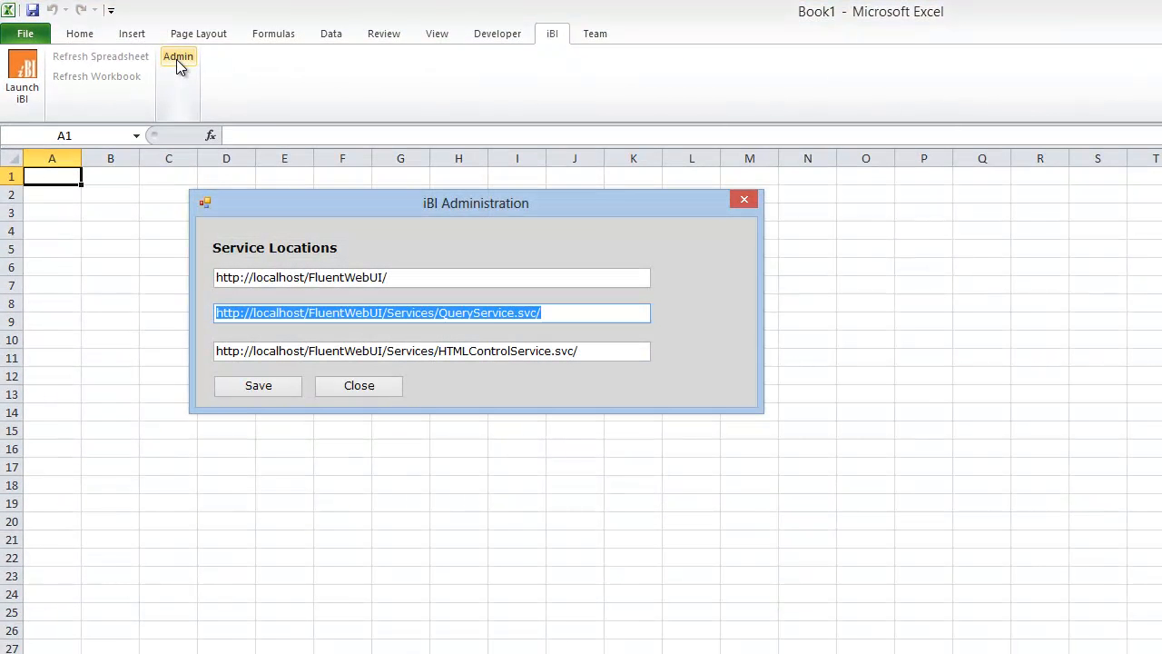
{"action": "left_click_drag", "start_coordinate": [585, 210], "coordinate": [693, 92]}
{"action": "left_click", "coordinate": [506, 162]}
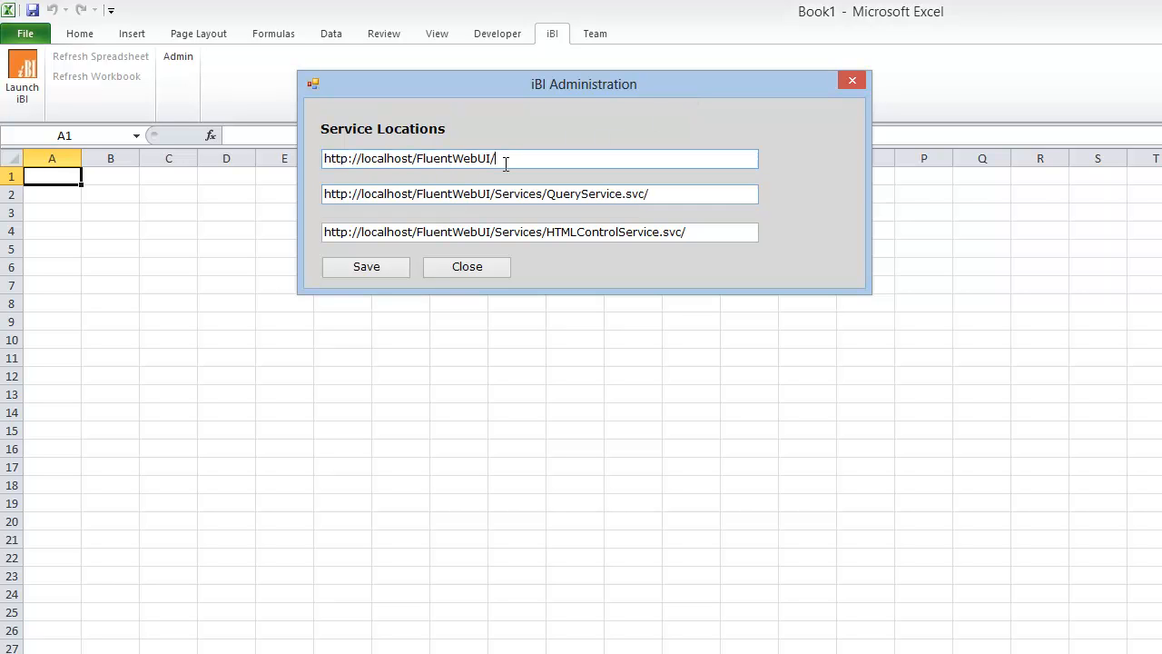
{"action": "left_click_drag", "start_coordinate": [506, 161], "coordinate": [394, 160]}
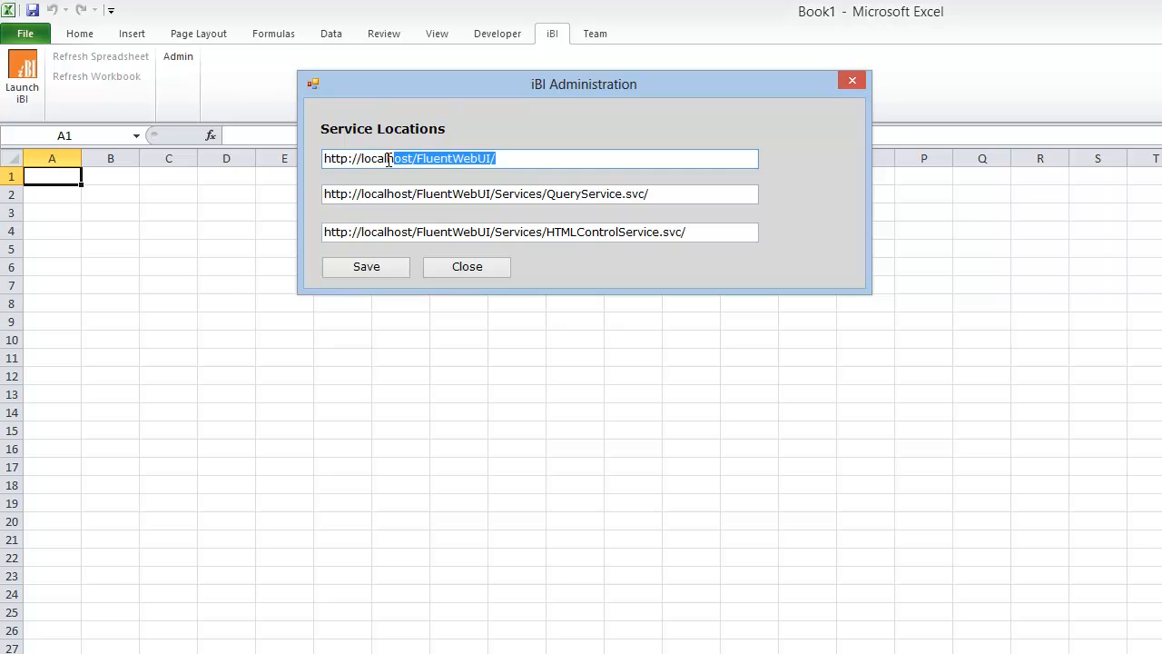
{"action": "left_click", "coordinate": [421, 160]}
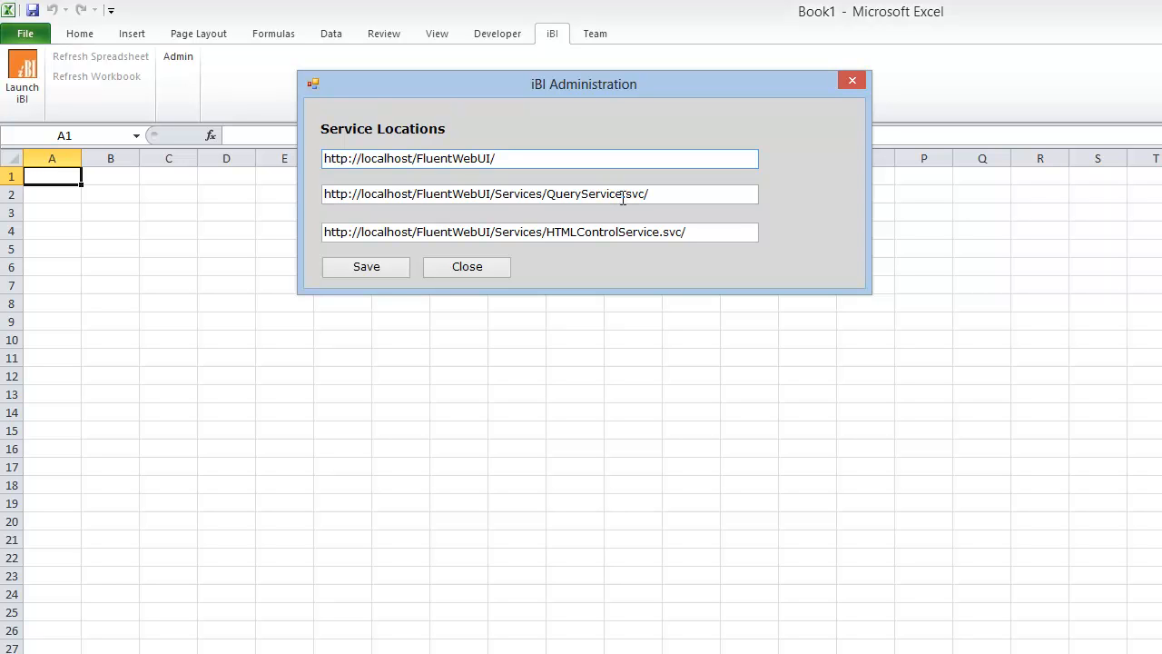
{"action": "left_click", "coordinate": [448, 264]}
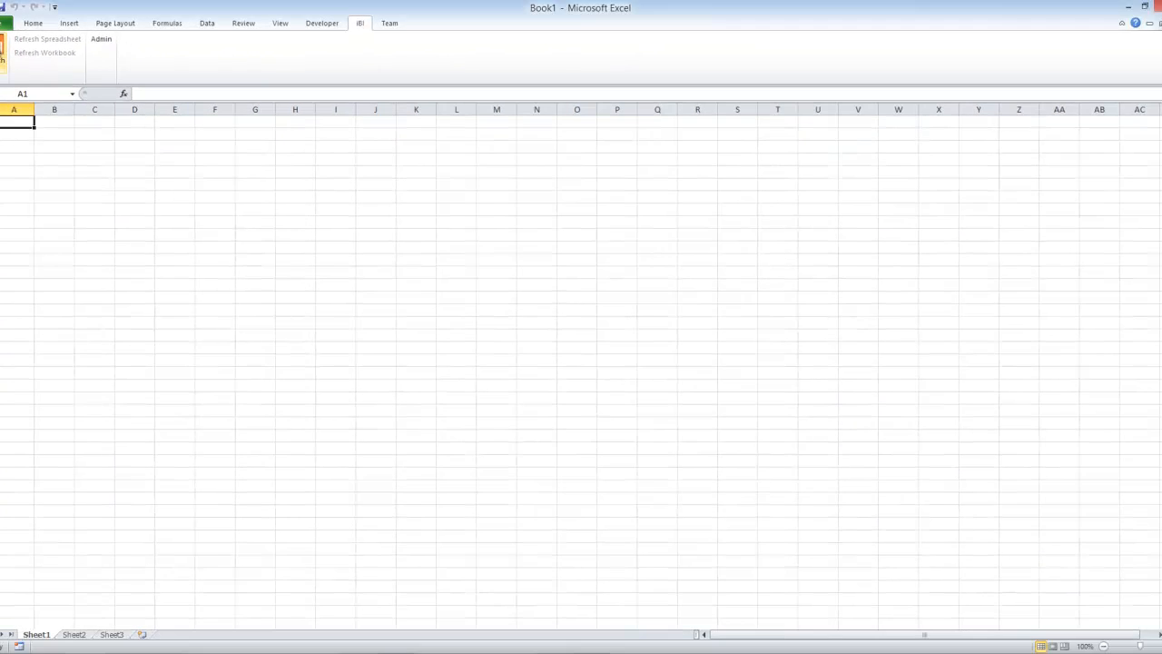
Launch iBI and view the data zones offered for selection.
{"action": "left_click", "coordinate": [2, 56]}
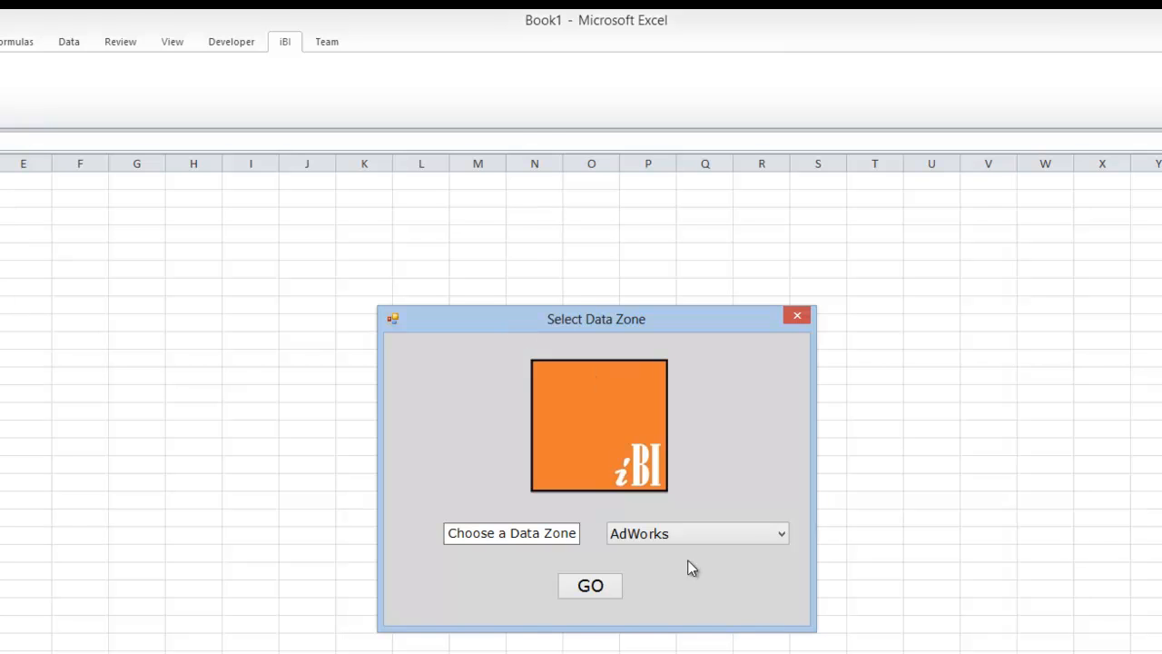
{"action": "left_click", "coordinate": [676, 538]}
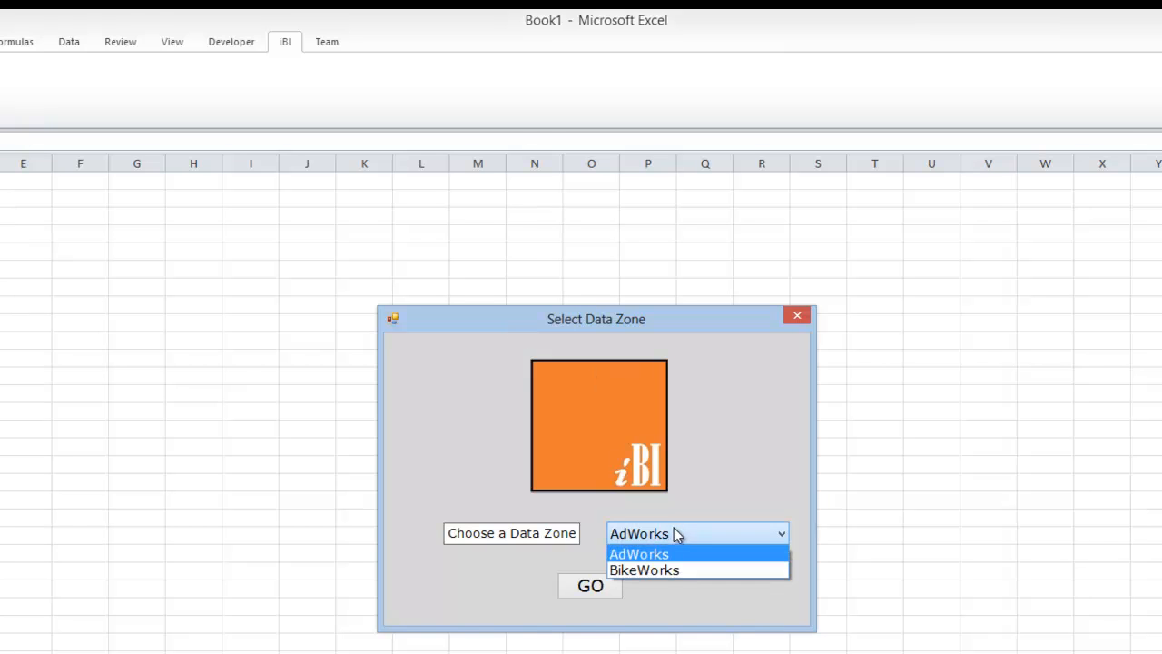
{"action": "left_click", "coordinate": [732, 483]}
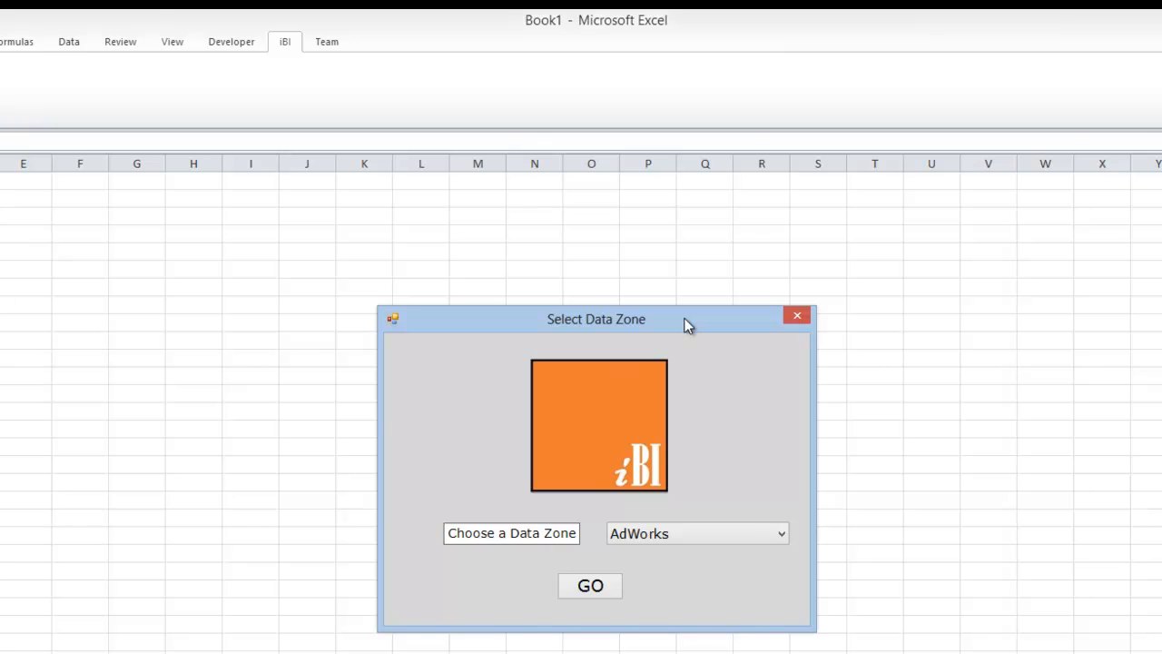
{"action": "left_click_drag", "start_coordinate": [687, 325], "coordinate": [669, 292]}
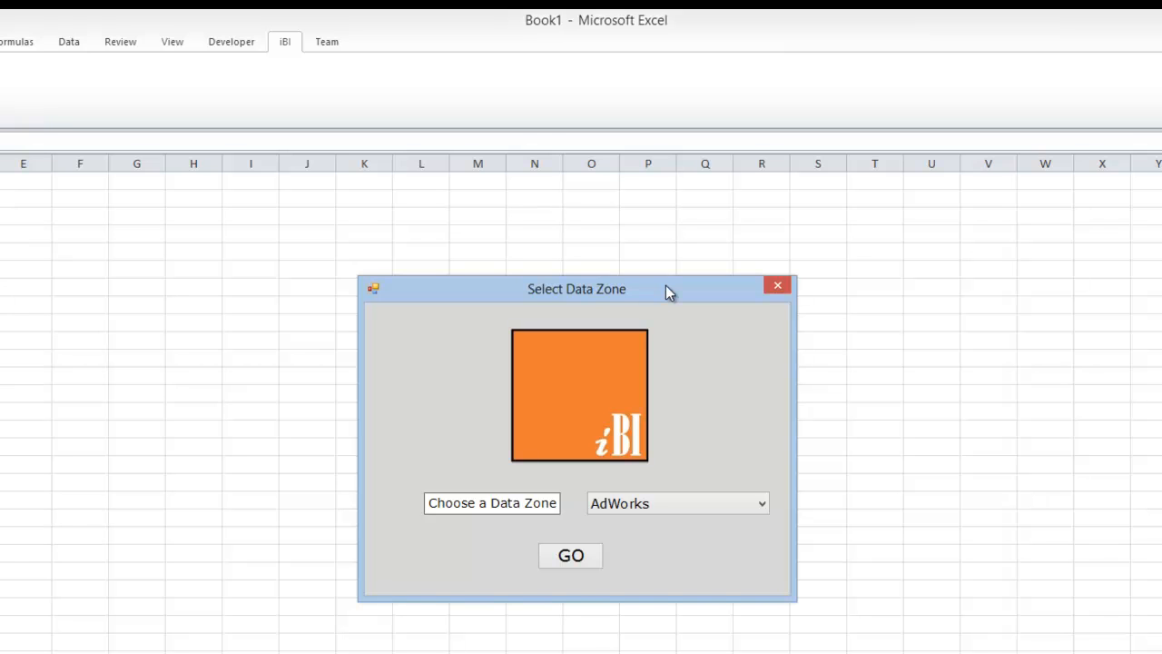
{"action": "left_click", "coordinate": [699, 510]}
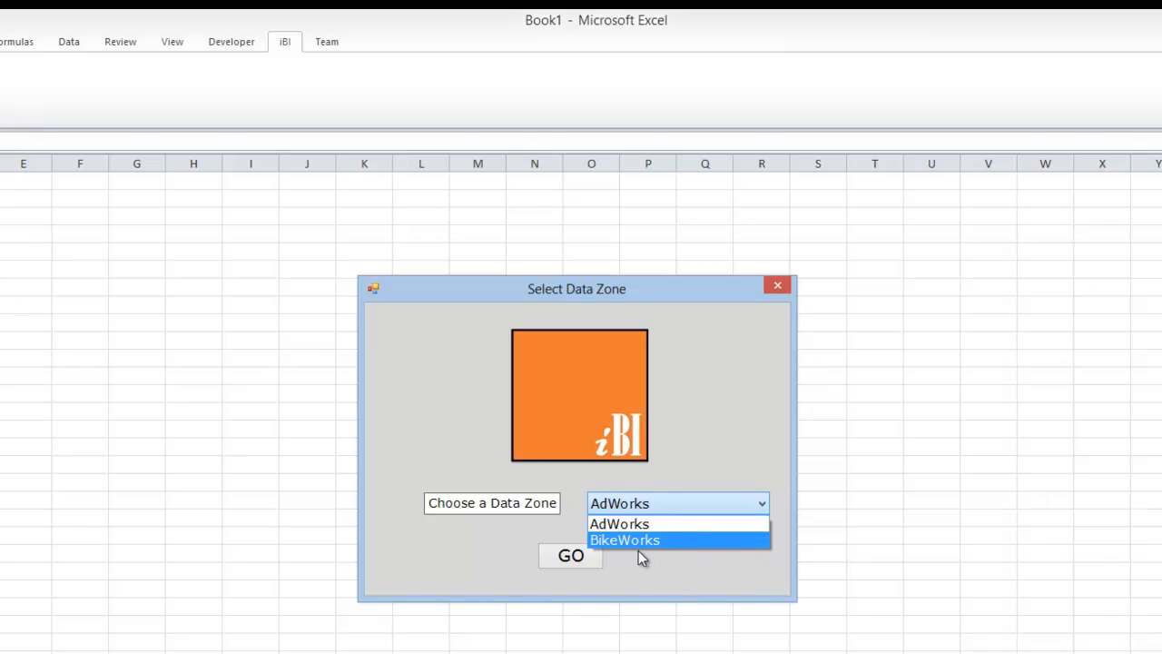
{"action": "left_click", "coordinate": [716, 442]}
Open the BikeWorks data zone and enlarge the iBI application window.
{"action": "left_click", "coordinate": [680, 505]}
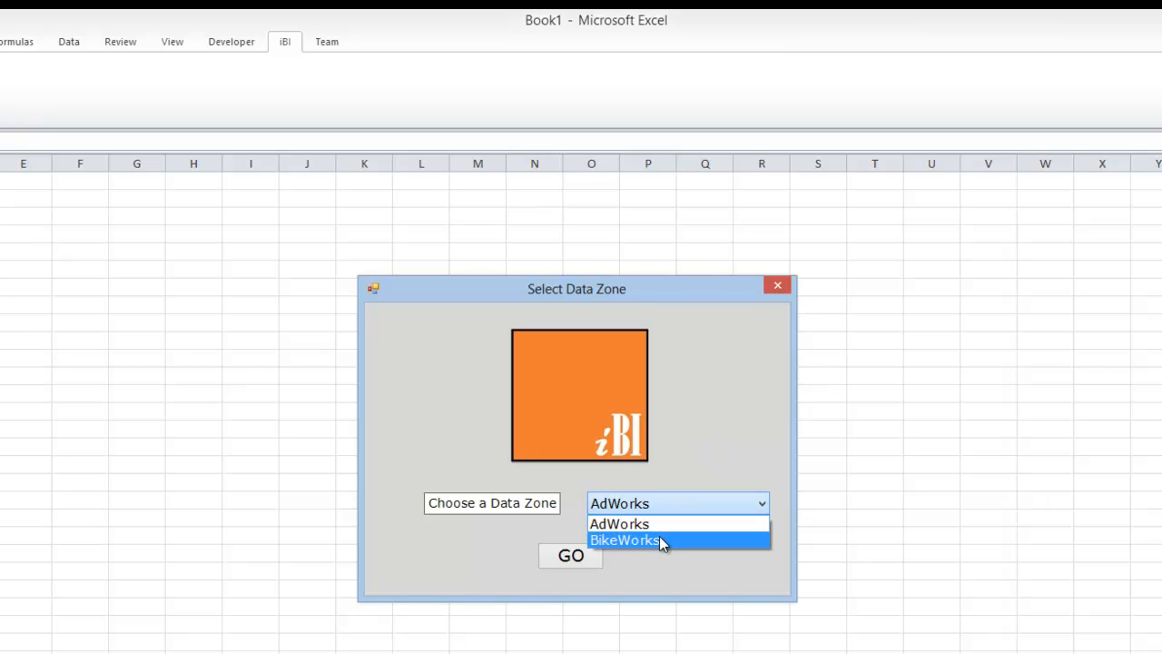
{"action": "left_click", "coordinate": [659, 537]}
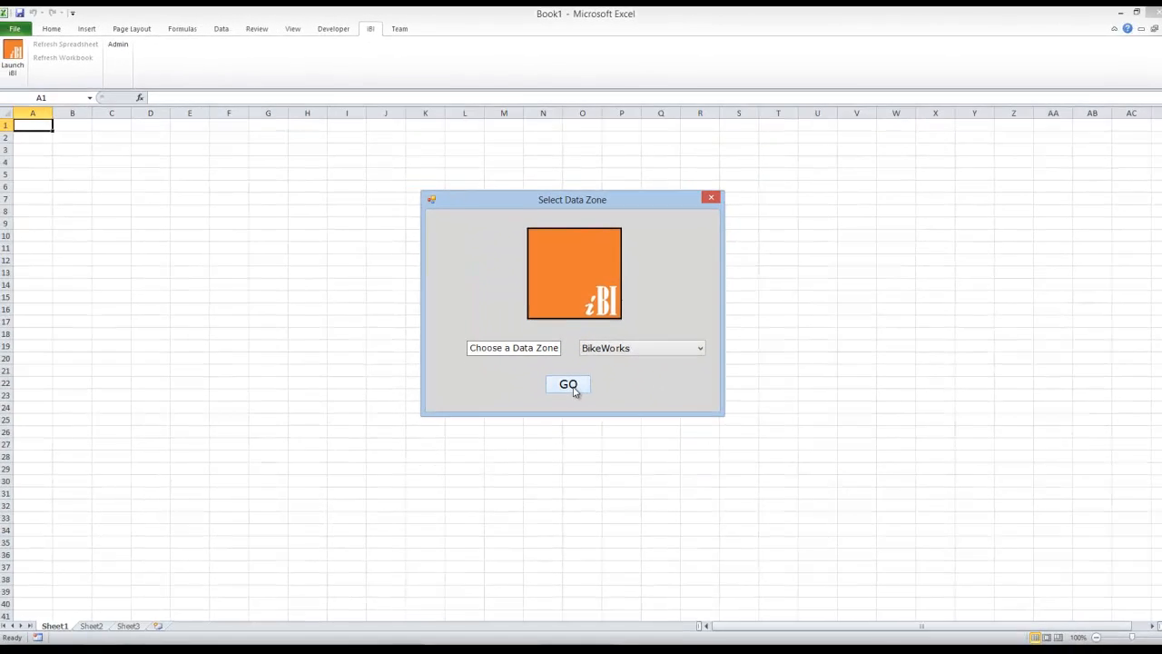
{"action": "left_click", "coordinate": [568, 385]}
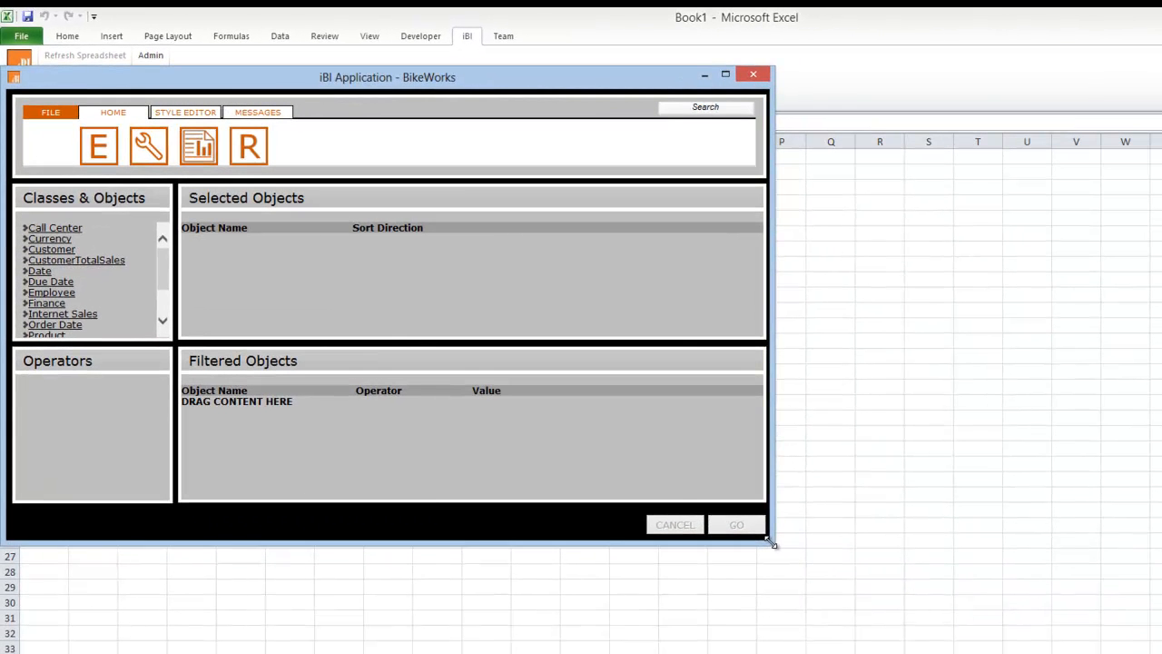
{"action": "left_click_drag", "start_coordinate": [771, 543], "coordinate": [807, 574]}
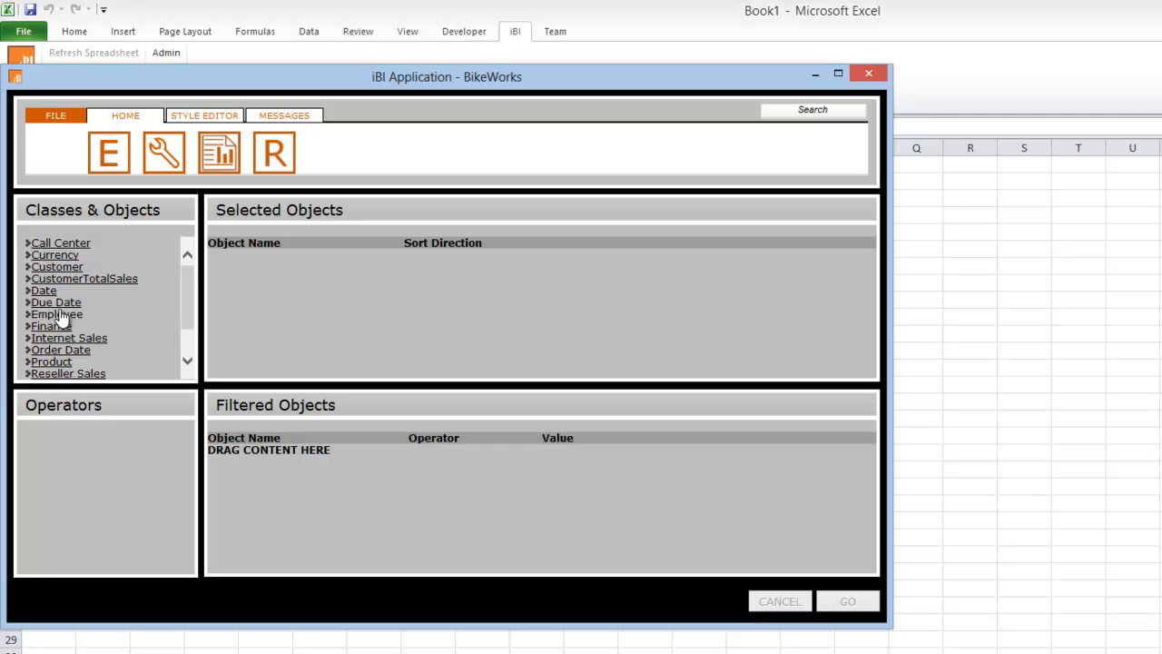
Browse the BikeWorks class list, look through the objects in the Call Center class, and collapse it again.
{"action": "left_click", "coordinate": [188, 342]}
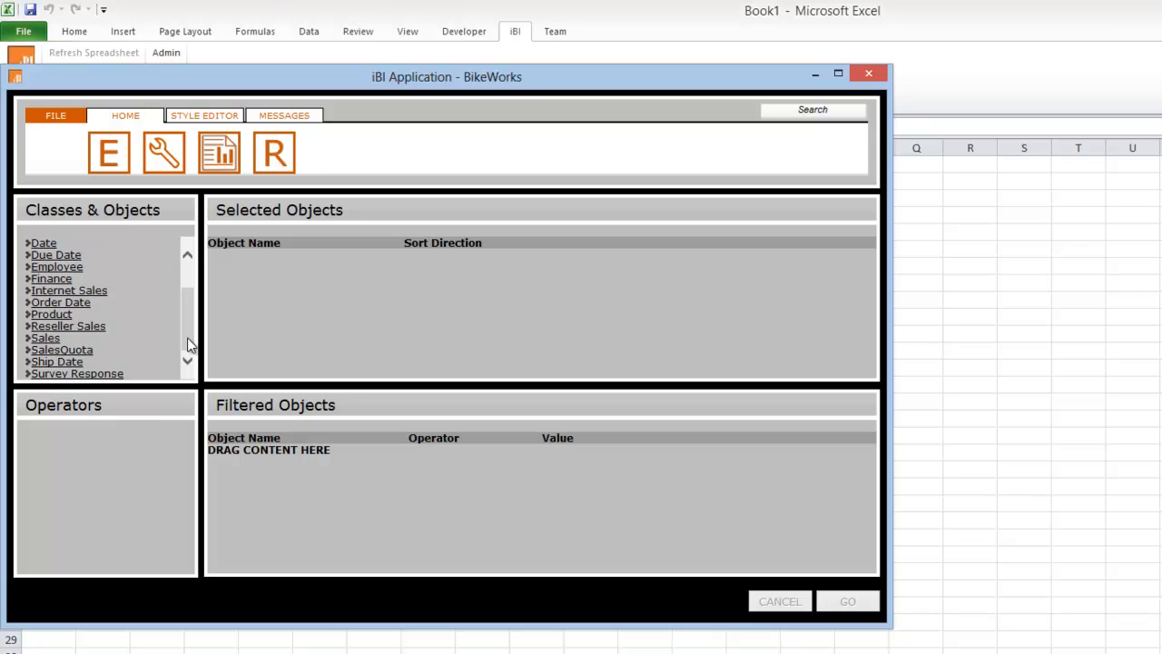
{"action": "left_click_drag", "start_coordinate": [190, 343], "coordinate": [190, 295]}
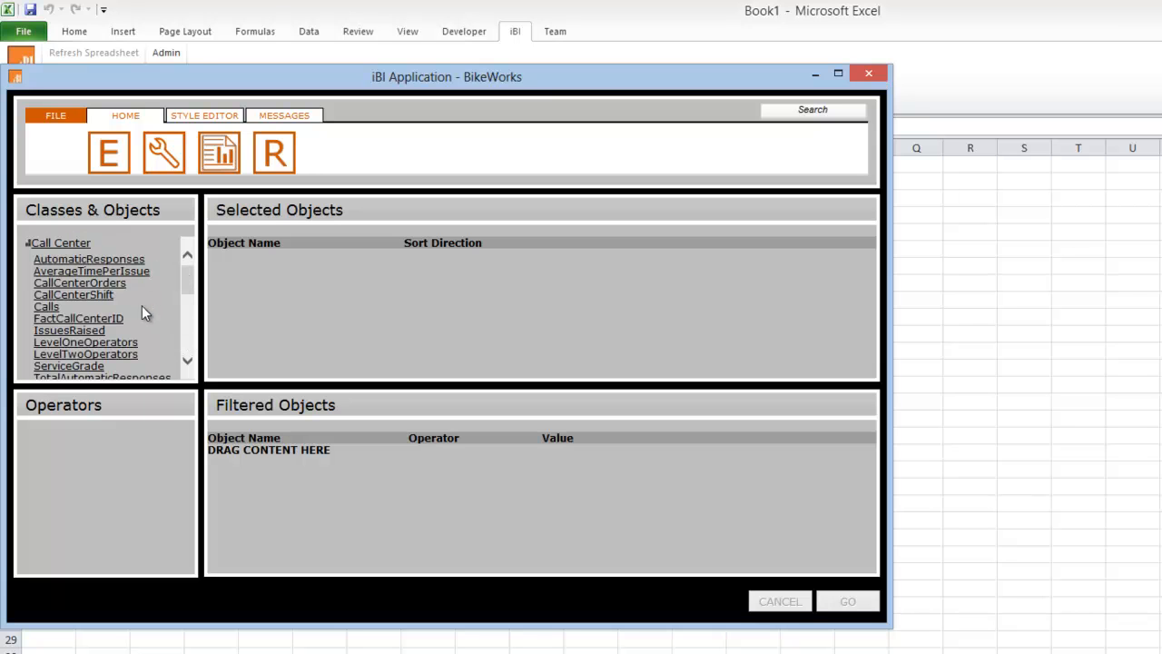
{"action": "left_click_drag", "start_coordinate": [188, 281], "coordinate": [191, 333]}
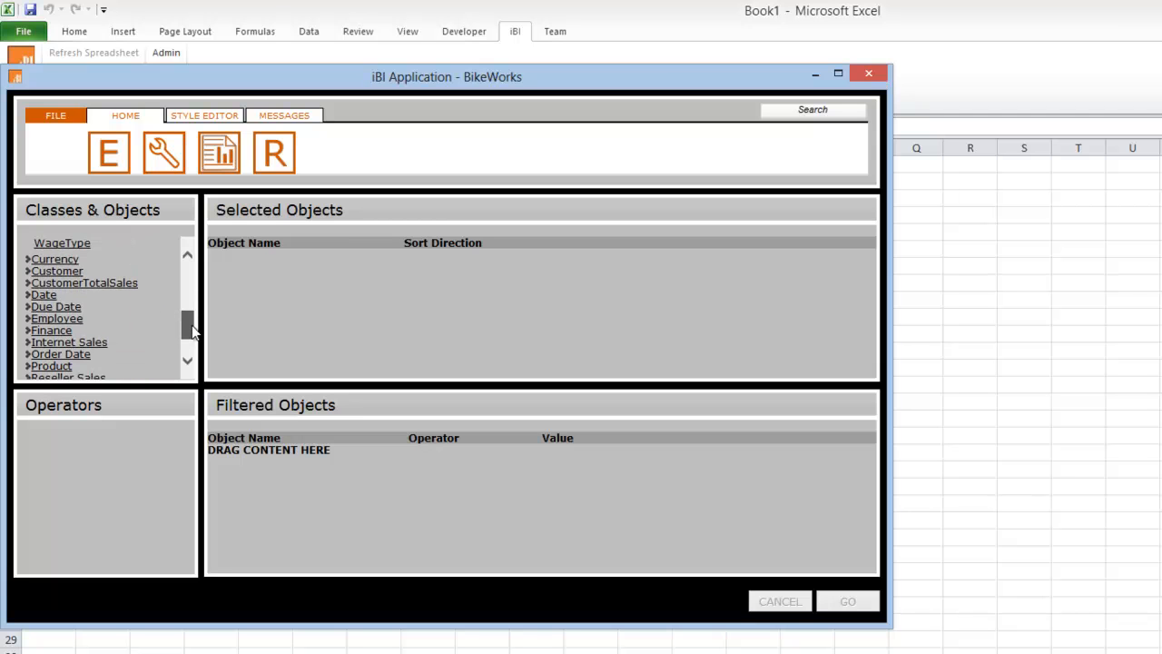
{"action": "left_click", "coordinate": [43, 296]}
{"action": "left_click_drag", "start_coordinate": [188, 310], "coordinate": [184, 259]}
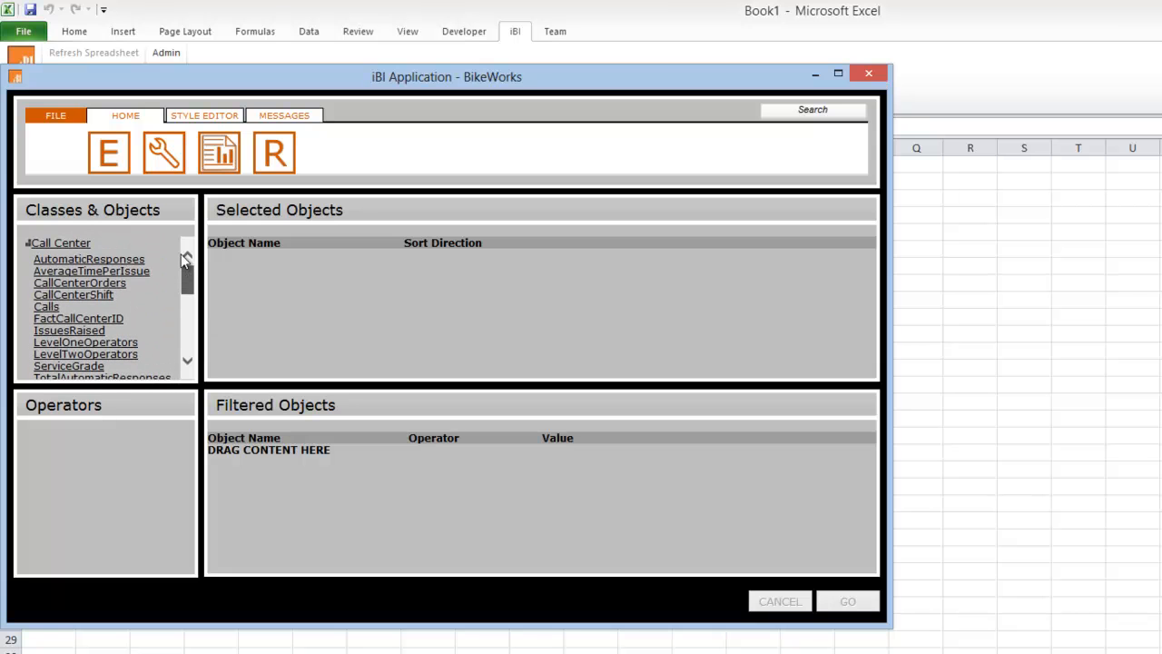
{"action": "double_click", "coordinate": [77, 243]}
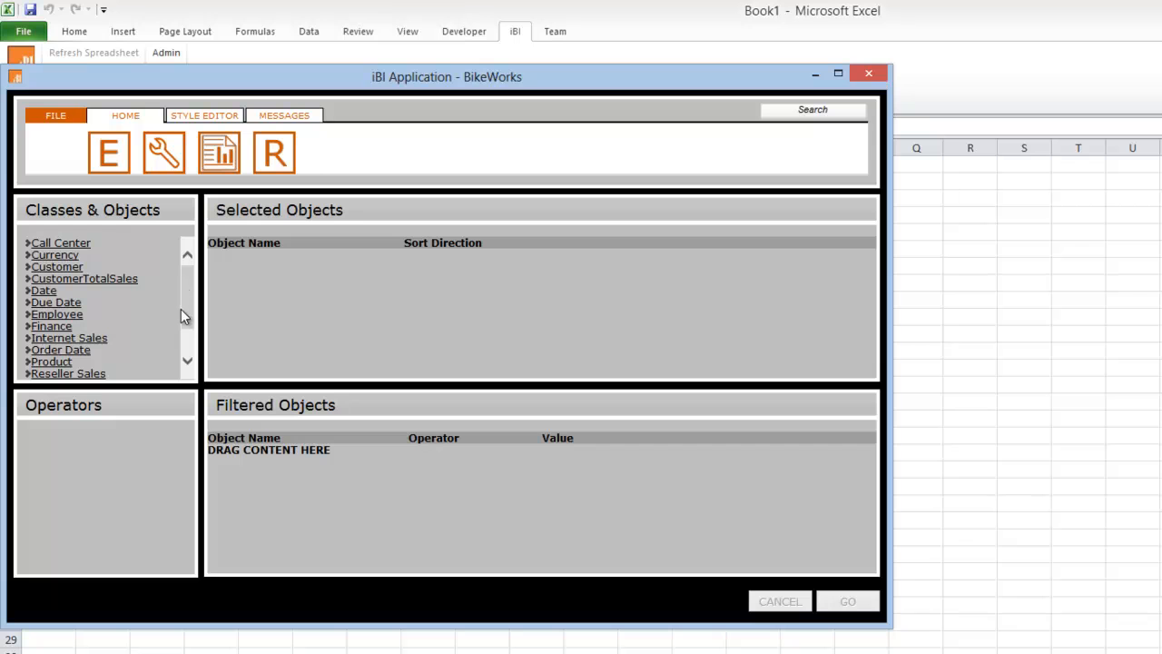
Add SalesOrderNumber from the Reseller Sales class to the selected objects and collapse the class.
{"action": "left_click_drag", "start_coordinate": [186, 308], "coordinate": [188, 335]}
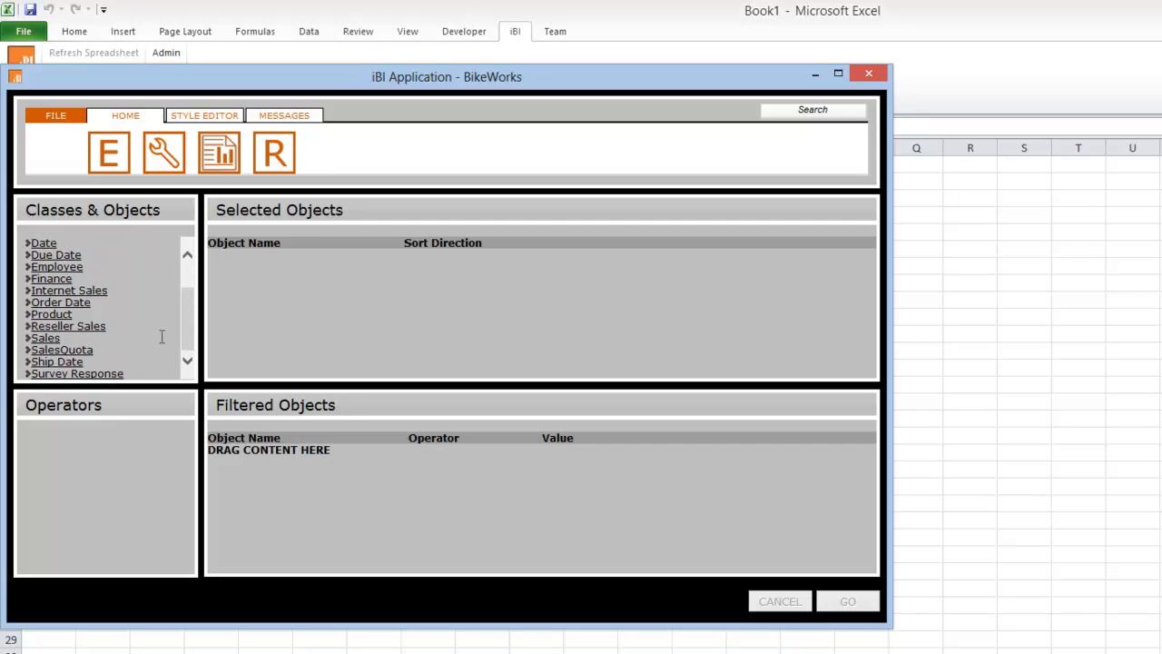
{"action": "double_click", "coordinate": [87, 326]}
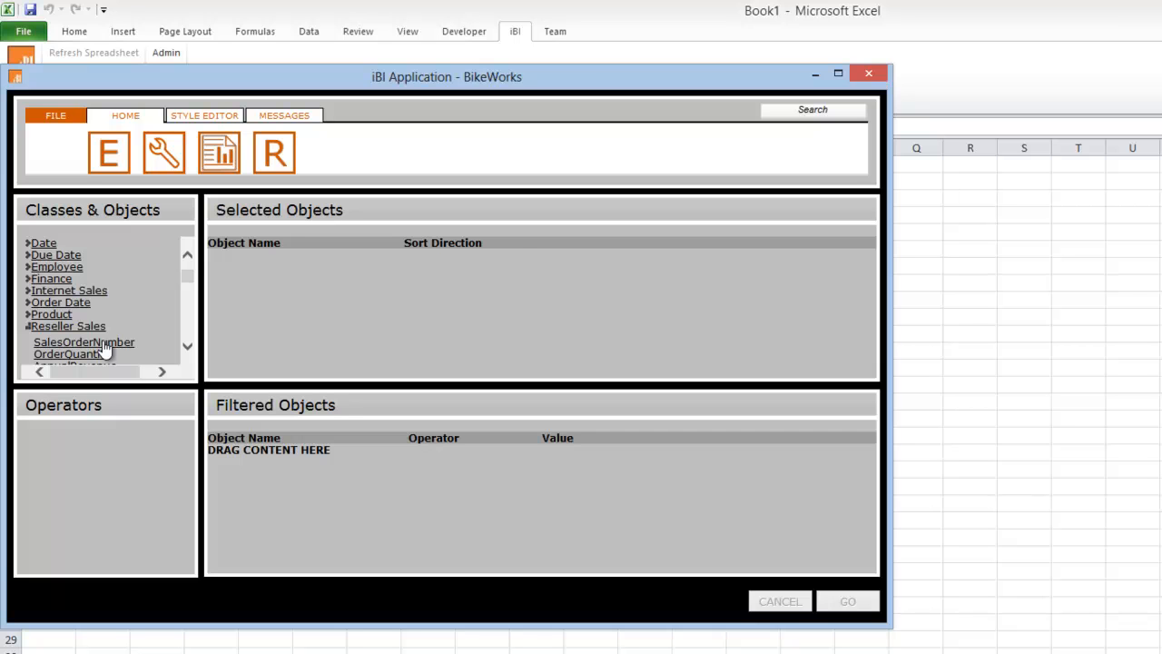
{"action": "double_click", "coordinate": [103, 344]}
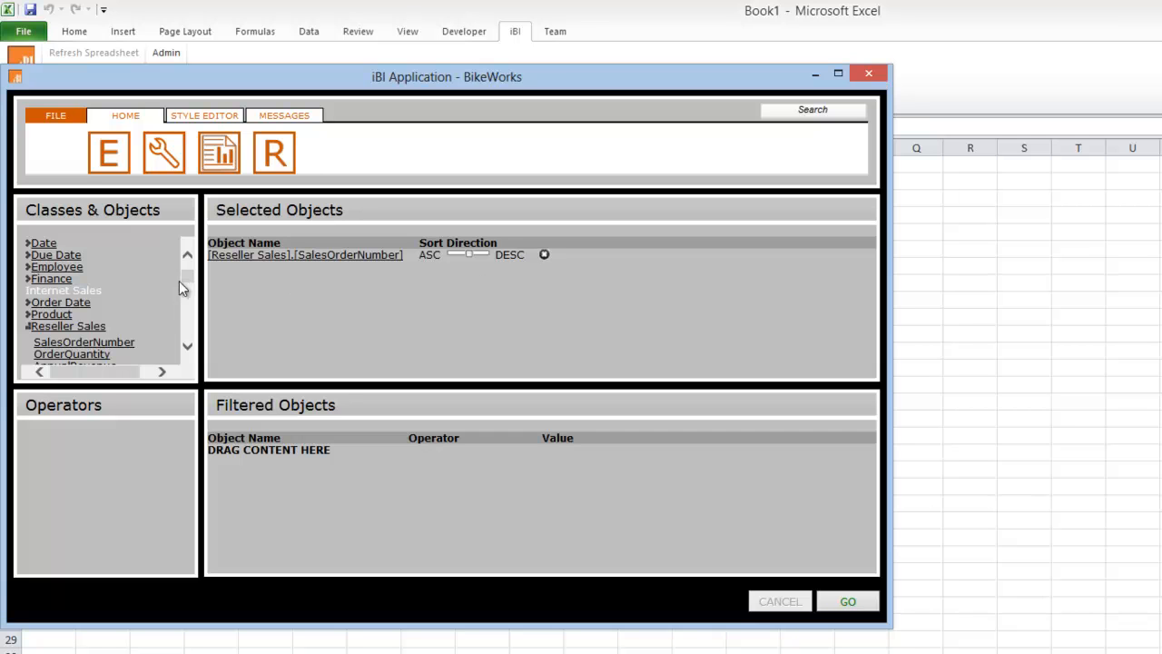
{"action": "left_click", "coordinate": [100, 326]}
Check the whole class list for classes that are incompatible with the selected SalesOrderNumber object.
{"action": "left_click_drag", "start_coordinate": [187, 303], "coordinate": [187, 266]}
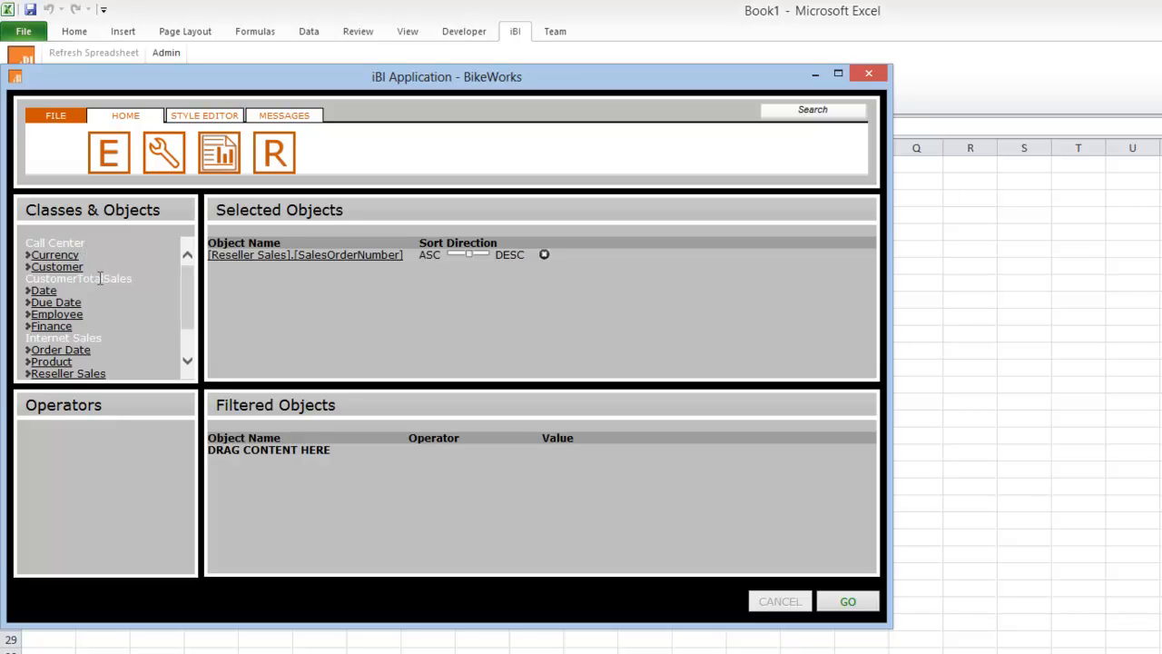
{"action": "left_click_drag", "start_coordinate": [190, 327], "coordinate": [189, 361]}
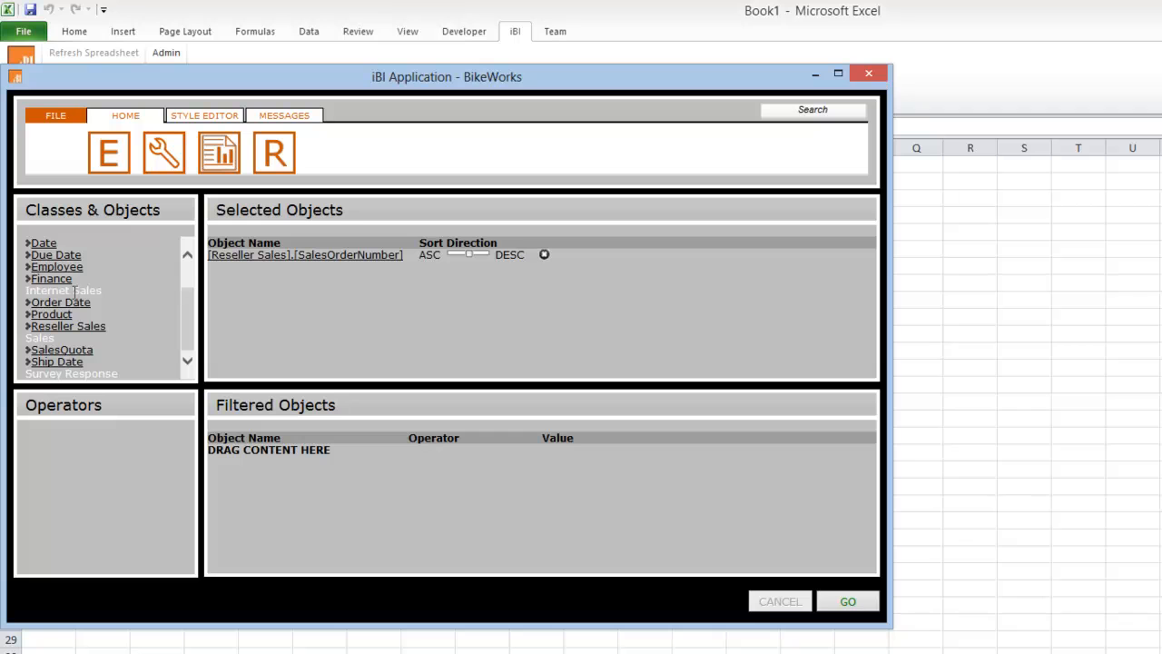
{"action": "left_click_drag", "start_coordinate": [186, 304], "coordinate": [190, 278]}
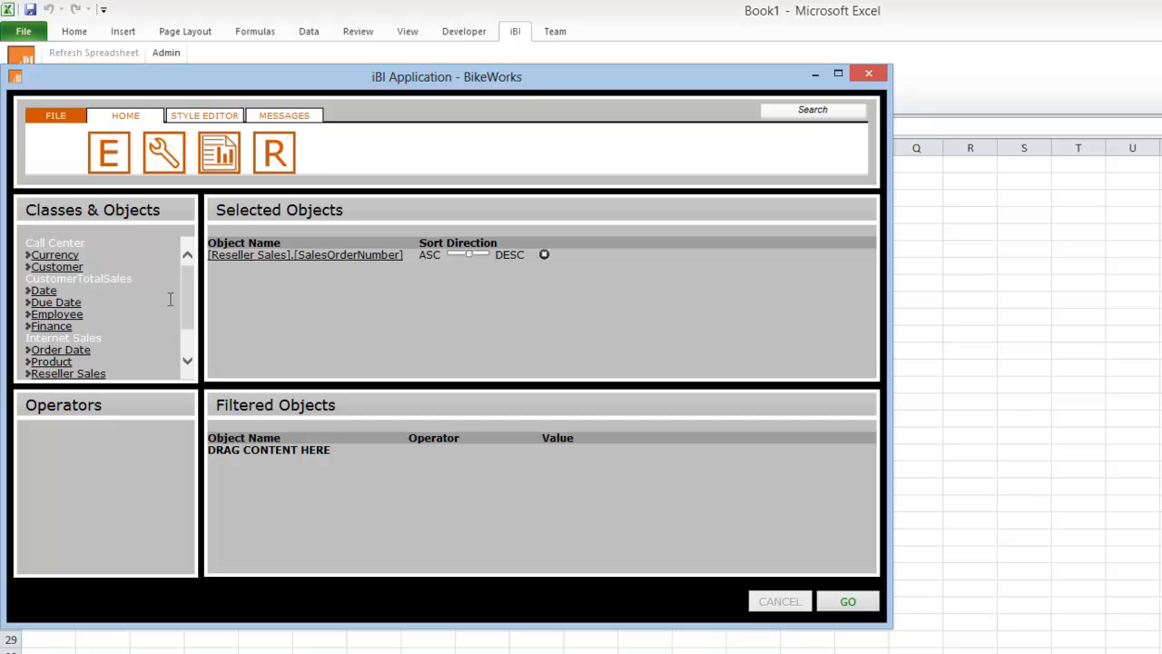
{"action": "mouse_move", "coordinate": [189, 299]}
{"action": "left_mouse_down"}
{"action": "mouse_move", "coordinate": [189, 345]}
{"action": "mouse_move", "coordinate": [187, 296]}
{"action": "left_mouse_up"}
Expand the Currency class to examine which of its objects are compatible with the selection, then collapse it.
{"action": "left_click", "coordinate": [54, 258]}
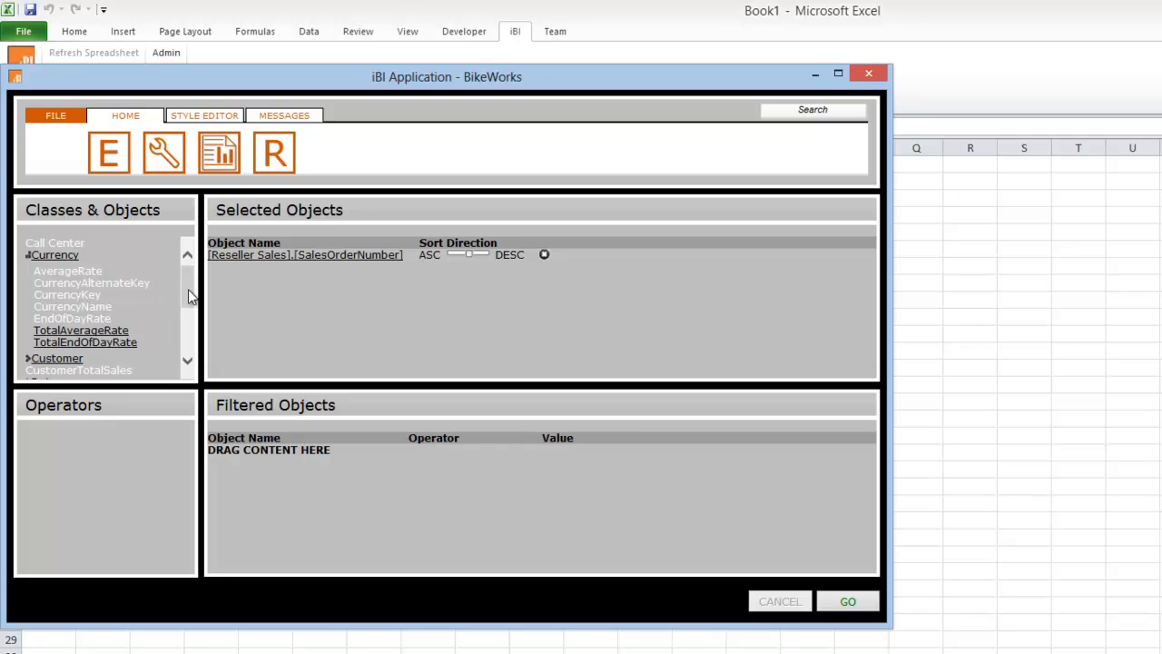
{"action": "left_click_drag", "start_coordinate": [188, 288], "coordinate": [189, 304]}
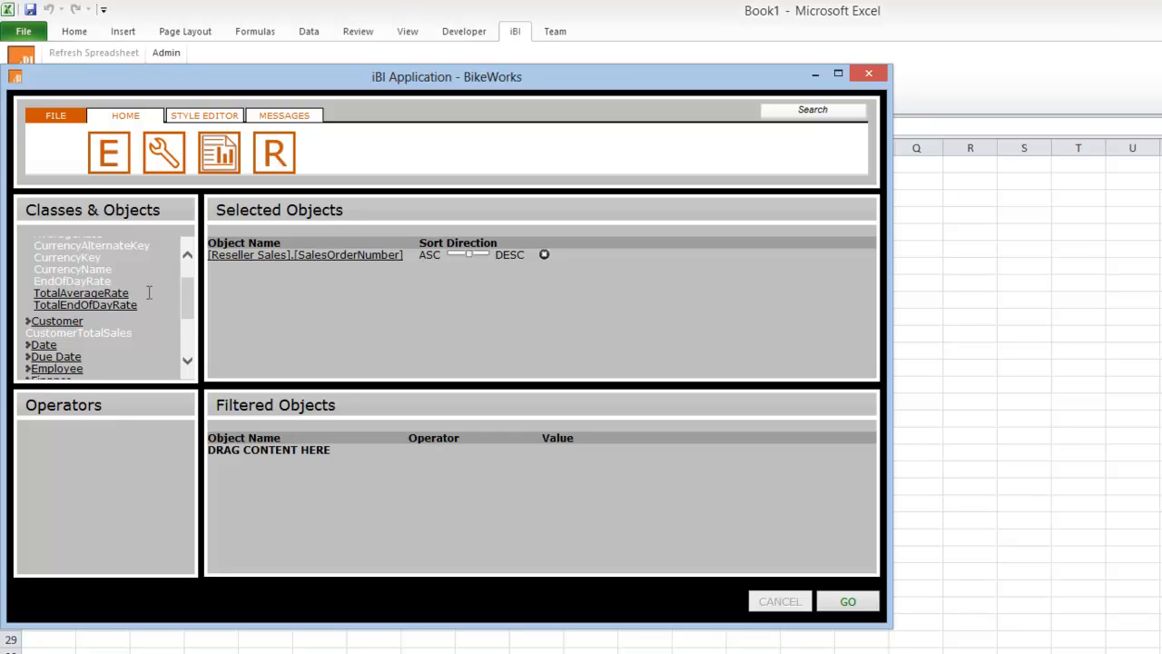
{"action": "left_click_drag", "start_coordinate": [190, 307], "coordinate": [192, 285]}
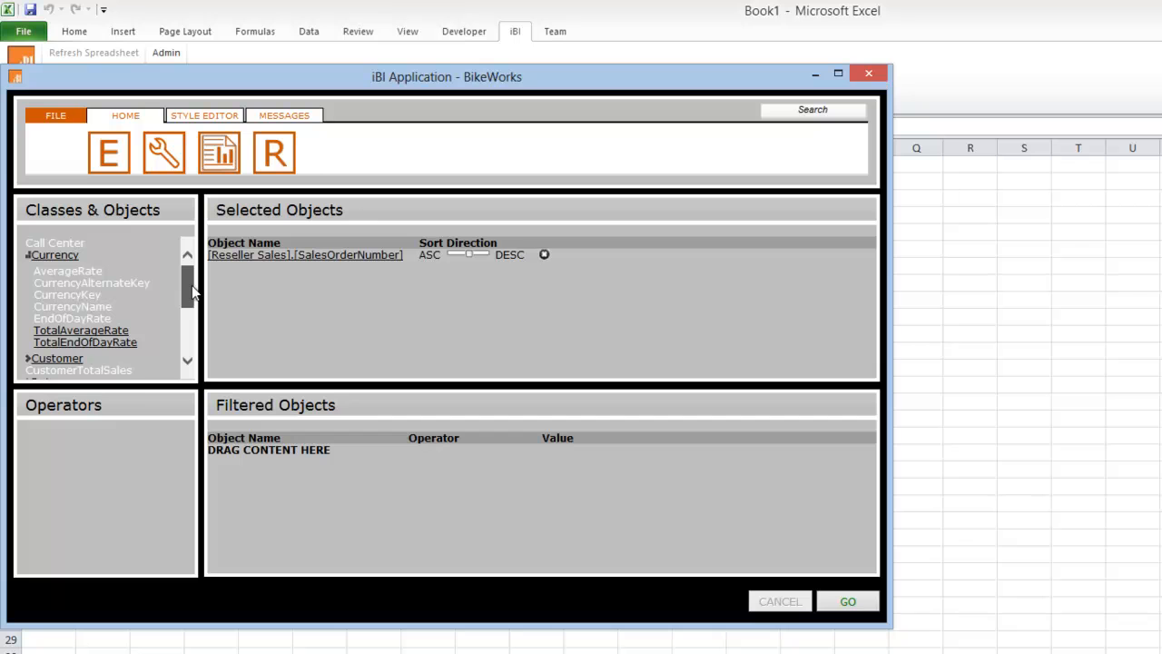
{"action": "left_click_drag", "start_coordinate": [191, 285], "coordinate": [188, 302]}
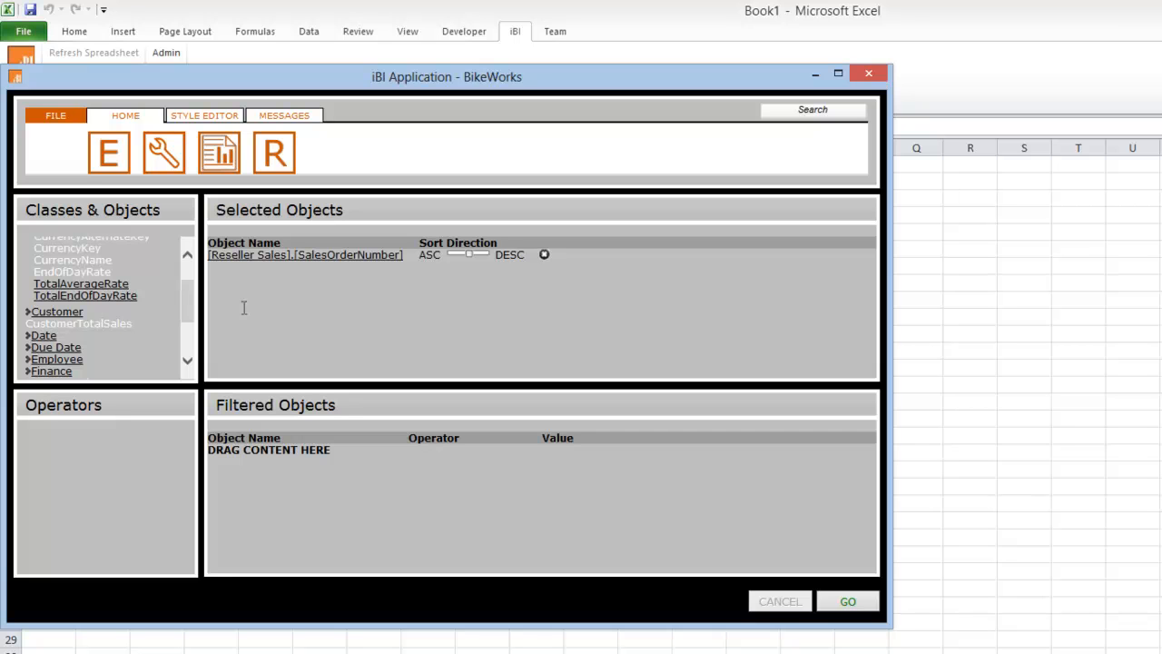
{"action": "left_click_drag", "start_coordinate": [187, 300], "coordinate": [185, 287]}
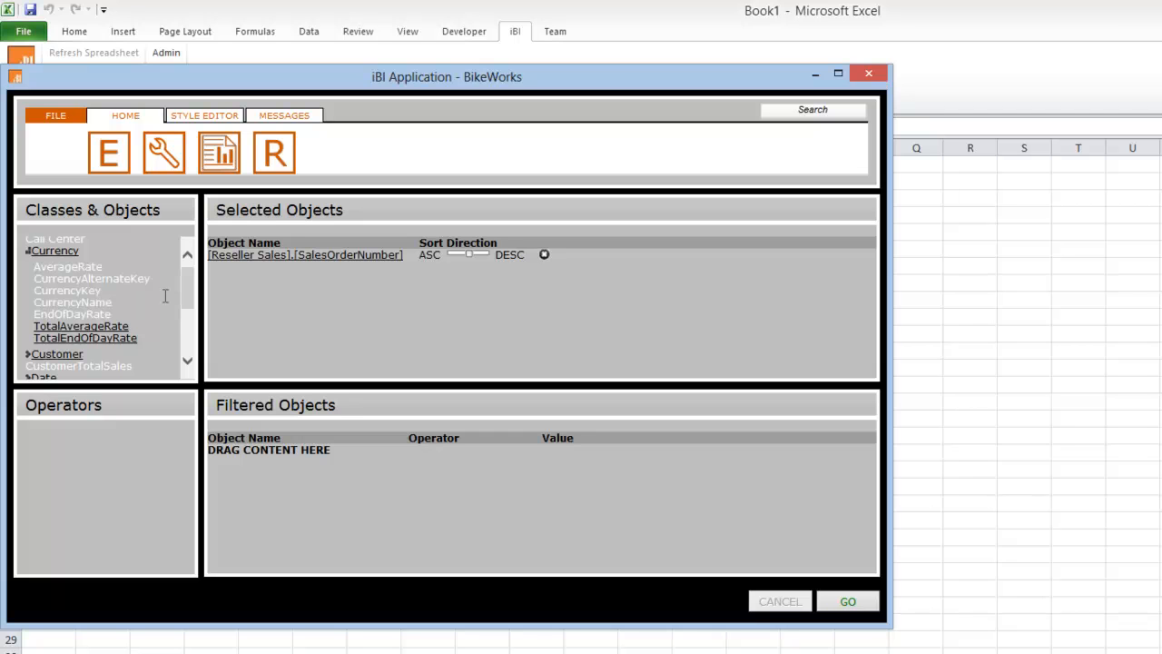
{"action": "left_click_drag", "start_coordinate": [189, 307], "coordinate": [186, 322]}
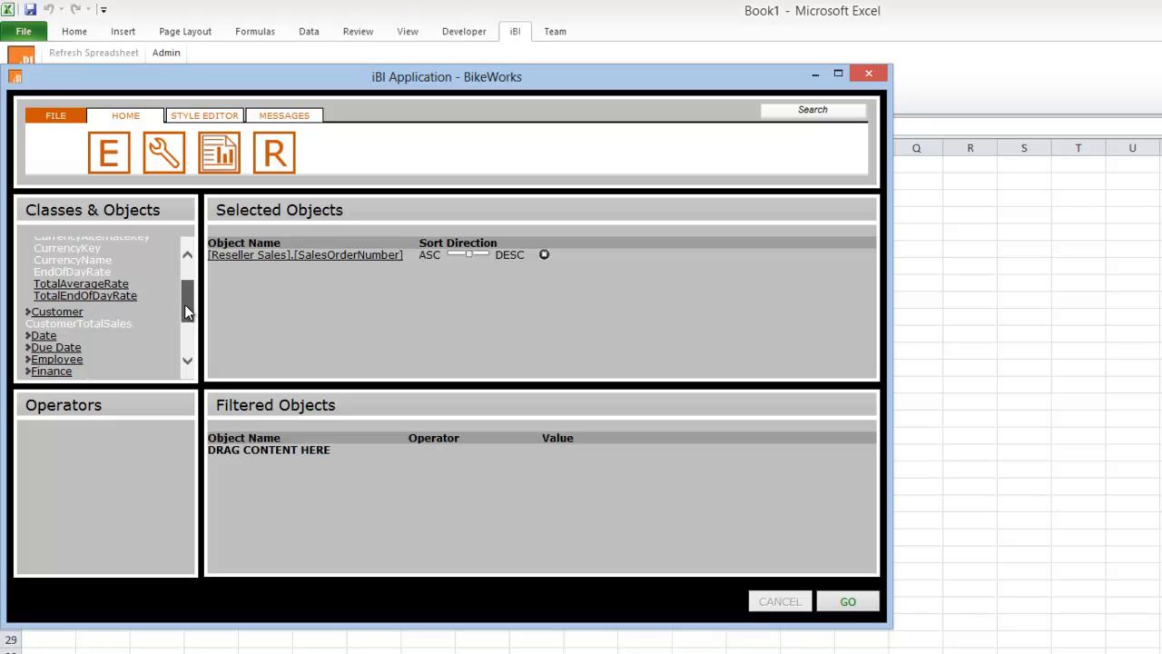
{"action": "left_click_drag", "start_coordinate": [184, 305], "coordinate": [187, 287]}
{"action": "left_click", "coordinate": [54, 257]}
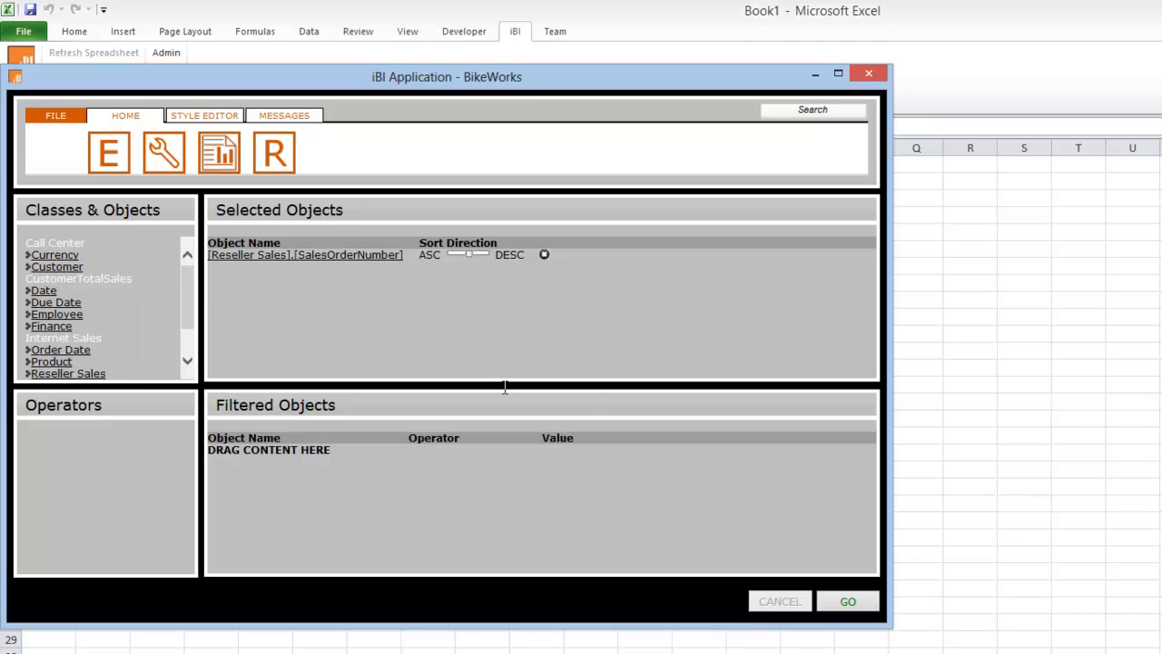
Run the SalesOrderNumber query and move the iBI window aside to uncover the returned rows in Sheet1.
{"action": "left_click", "coordinate": [844, 601]}
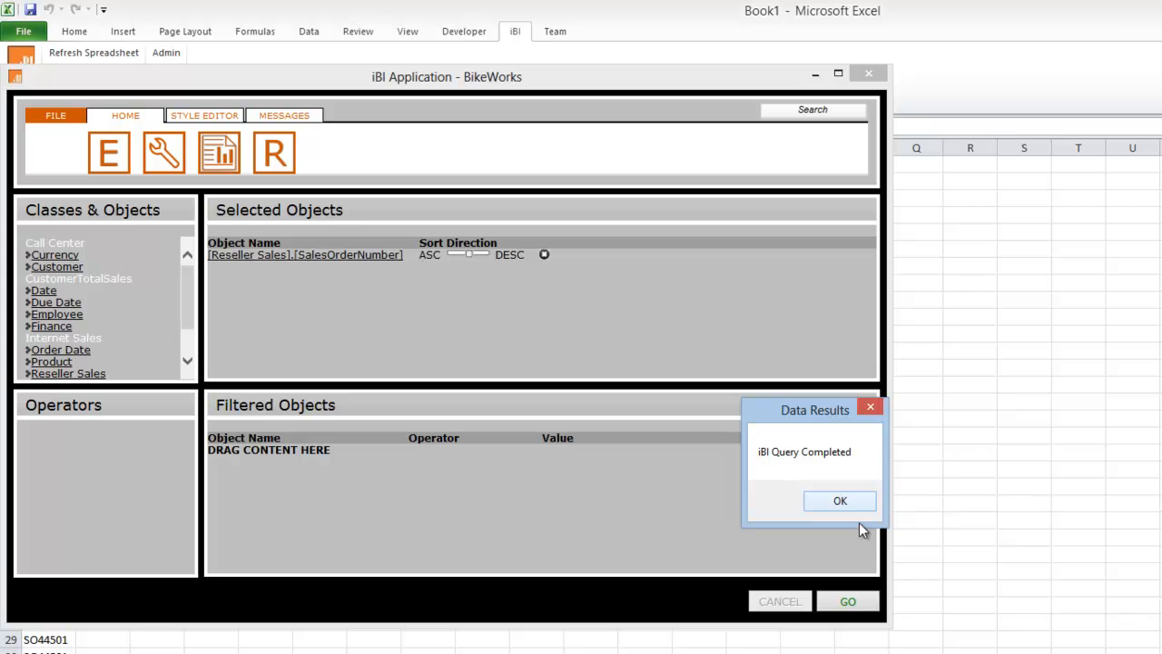
{"action": "left_click", "coordinate": [840, 502]}
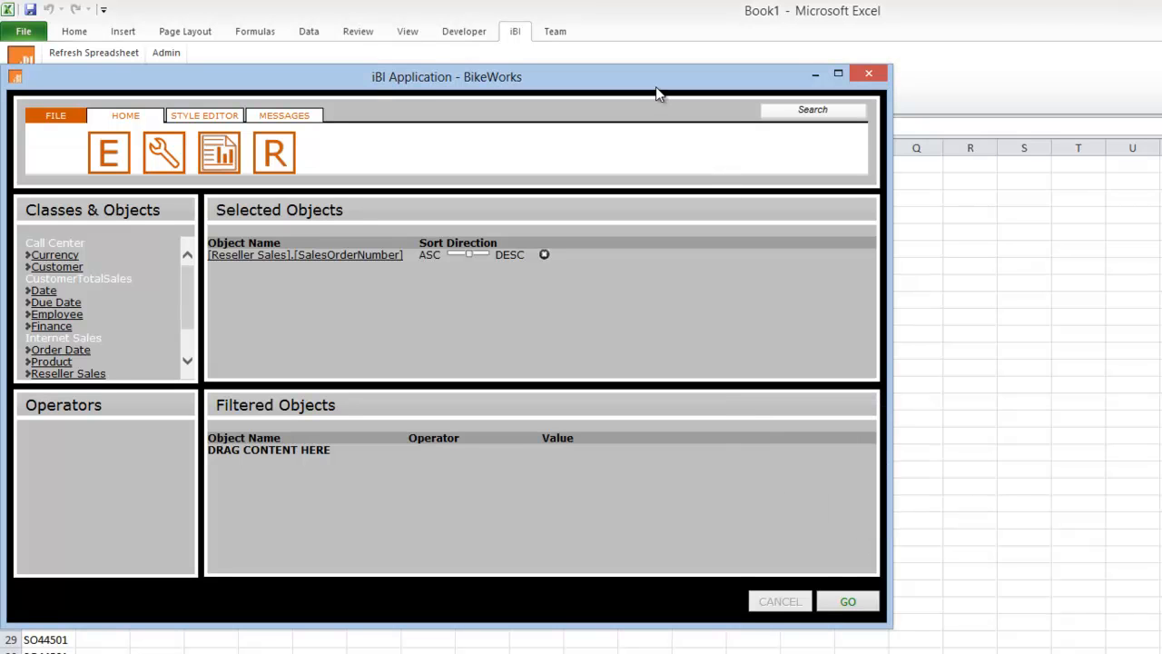
{"action": "left_click_drag", "start_coordinate": [656, 87], "coordinate": [922, 64]}
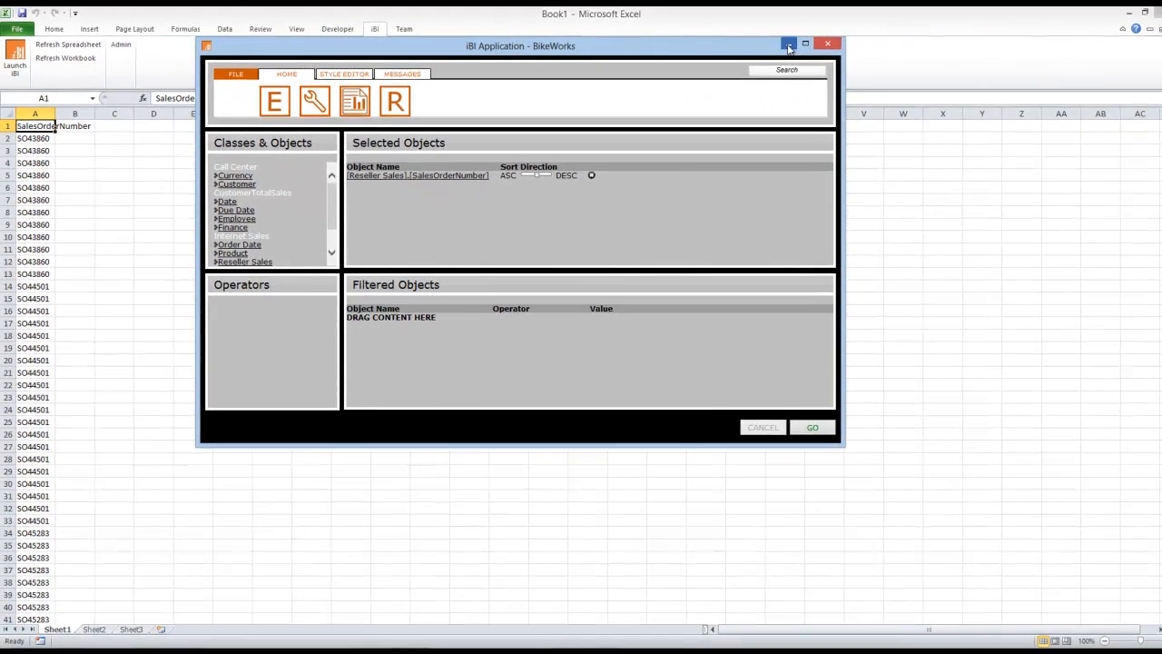
{"action": "left_click", "coordinate": [788, 44]}
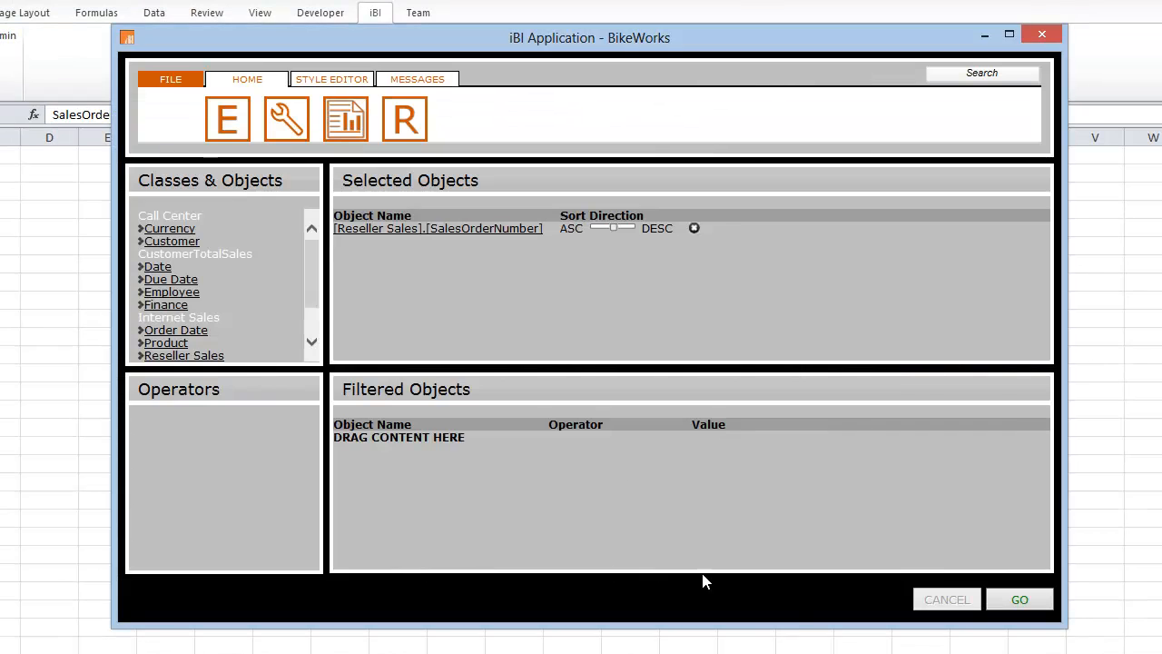
Remove SalesOrderNumber from the selected objects and open the saved query TotalResellerSalesByEmployee_FilteredByProduct_BikeWorks.ibi from the iBIQueries folder in Documents.
{"action": "left_click", "coordinate": [695, 230]}
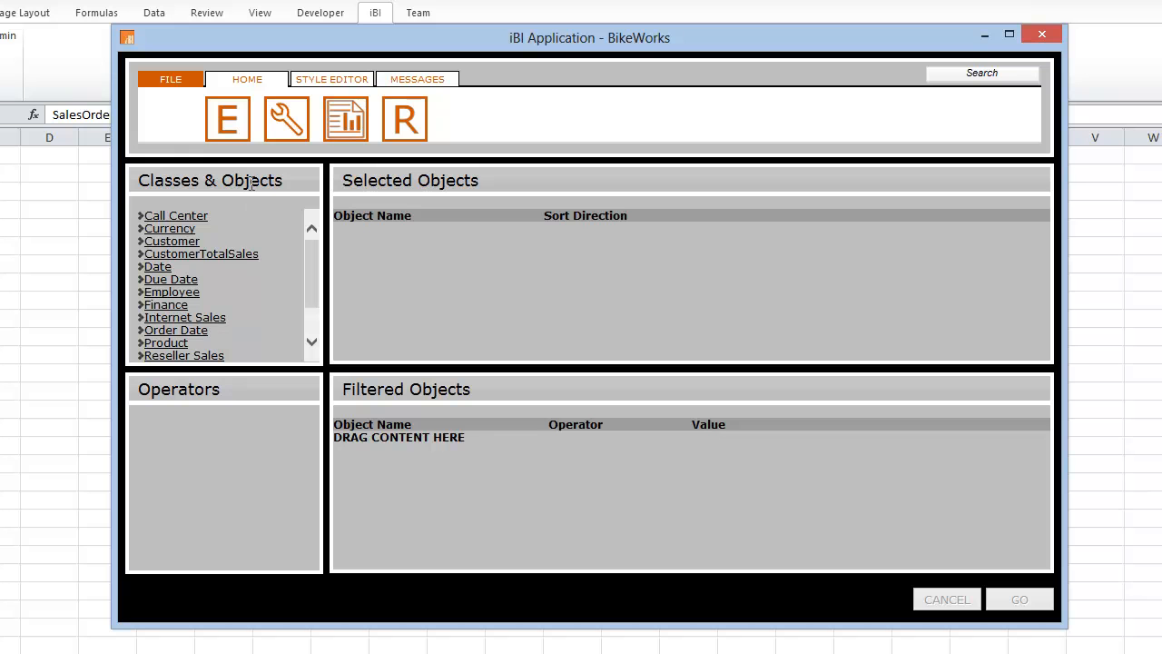
{"action": "left_click", "coordinate": [171, 80]}
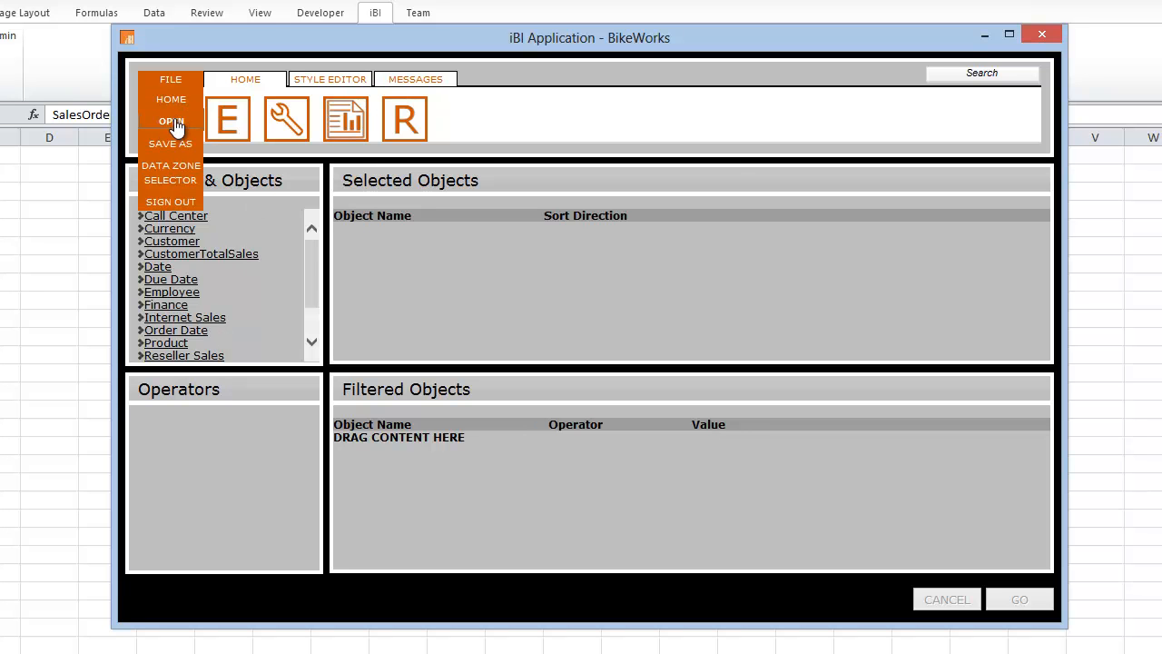
{"action": "left_click", "coordinate": [173, 123]}
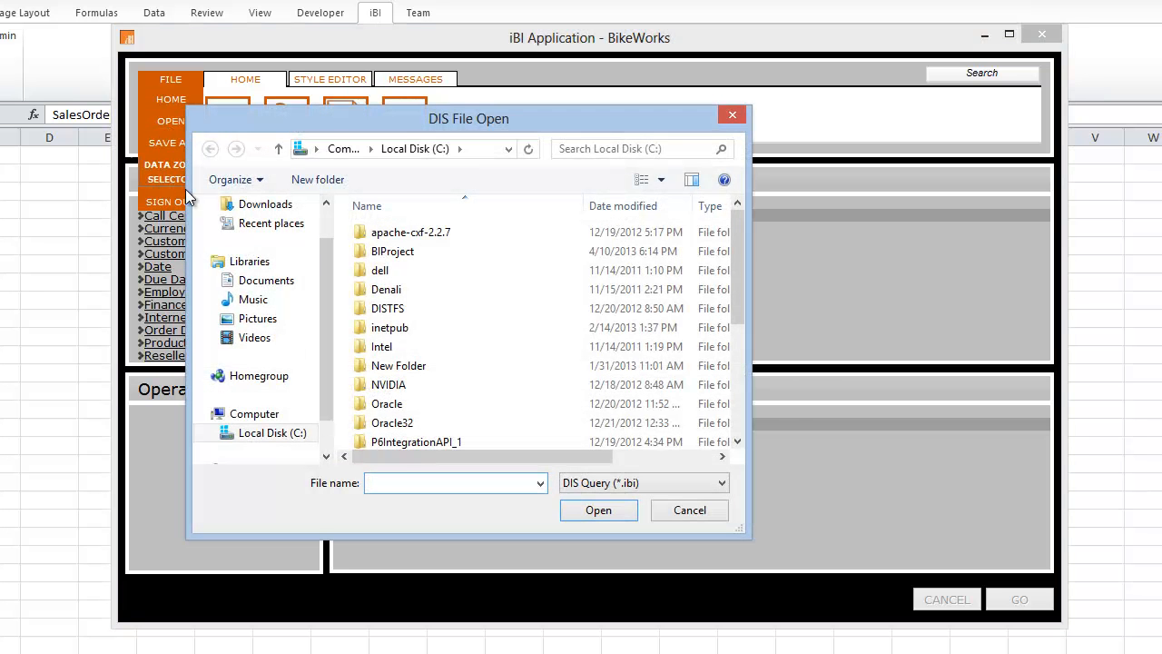
{"action": "left_click", "coordinate": [259, 280]}
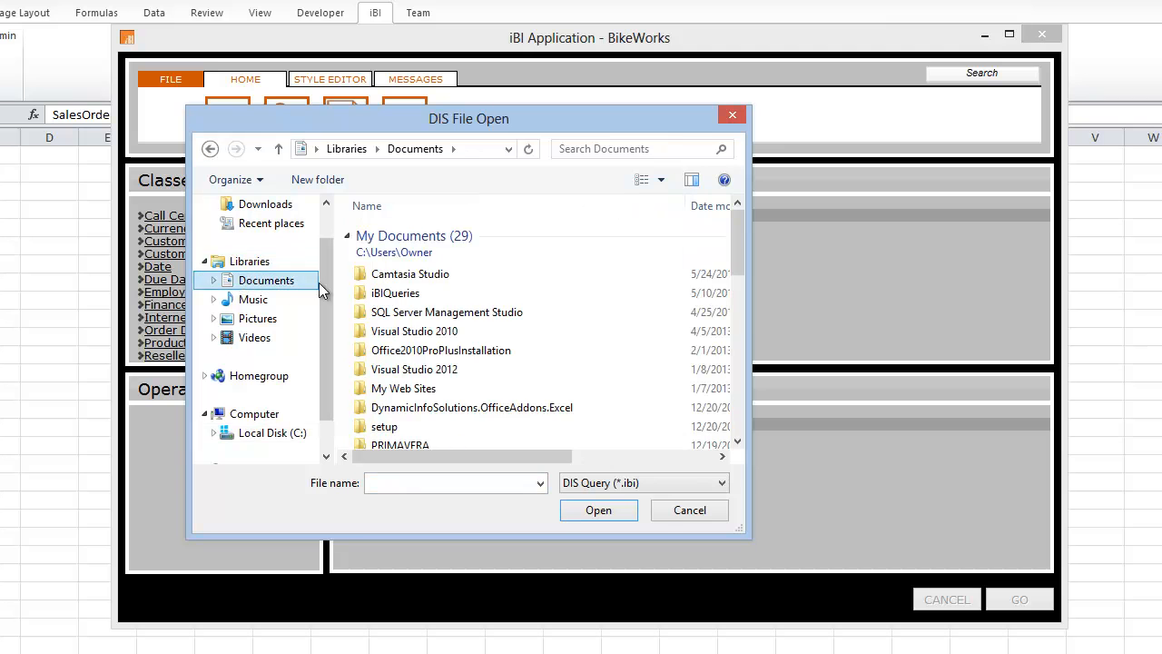
{"action": "double_click", "coordinate": [381, 291]}
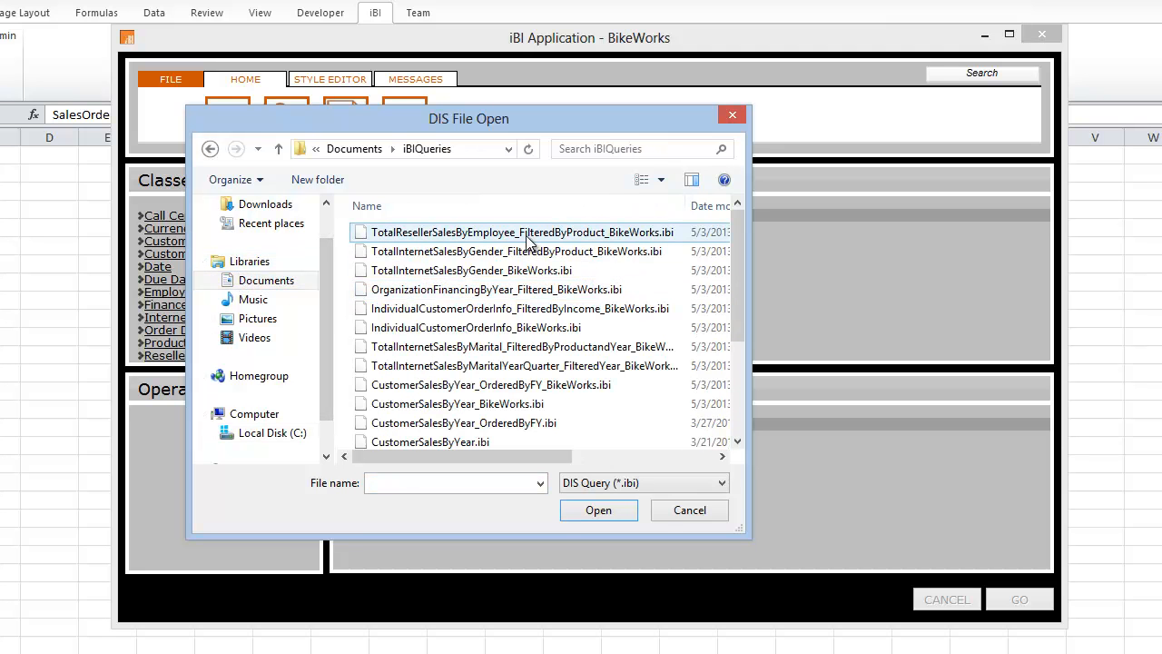
{"action": "left_click", "coordinate": [520, 236]}
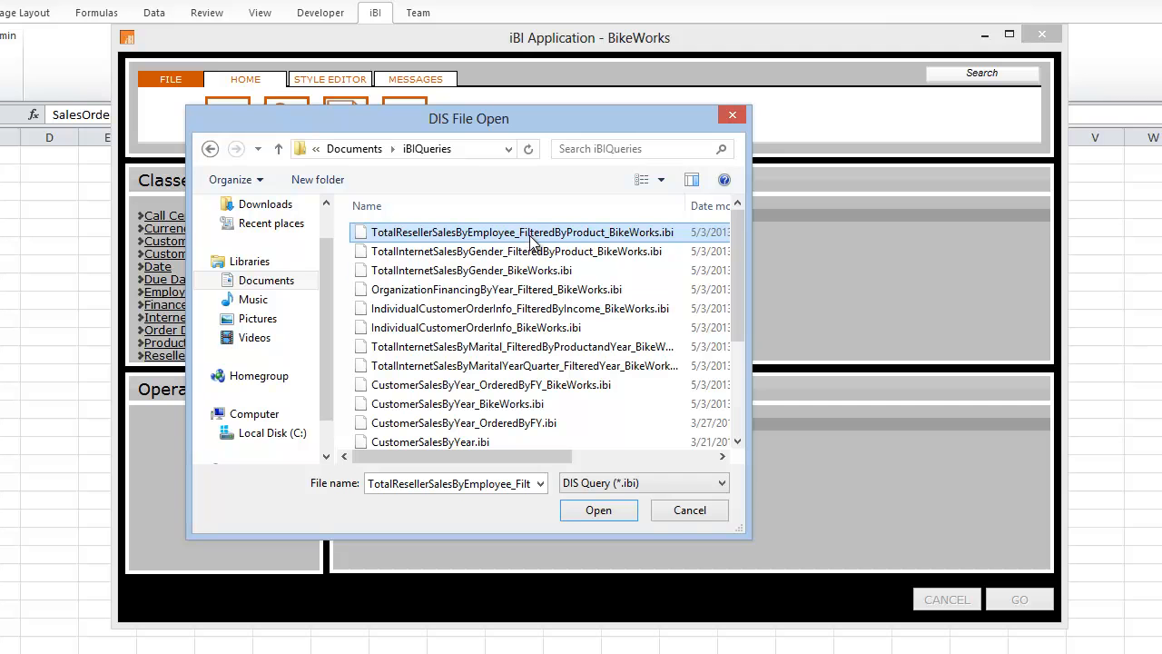
{"action": "left_click", "coordinate": [613, 511]}
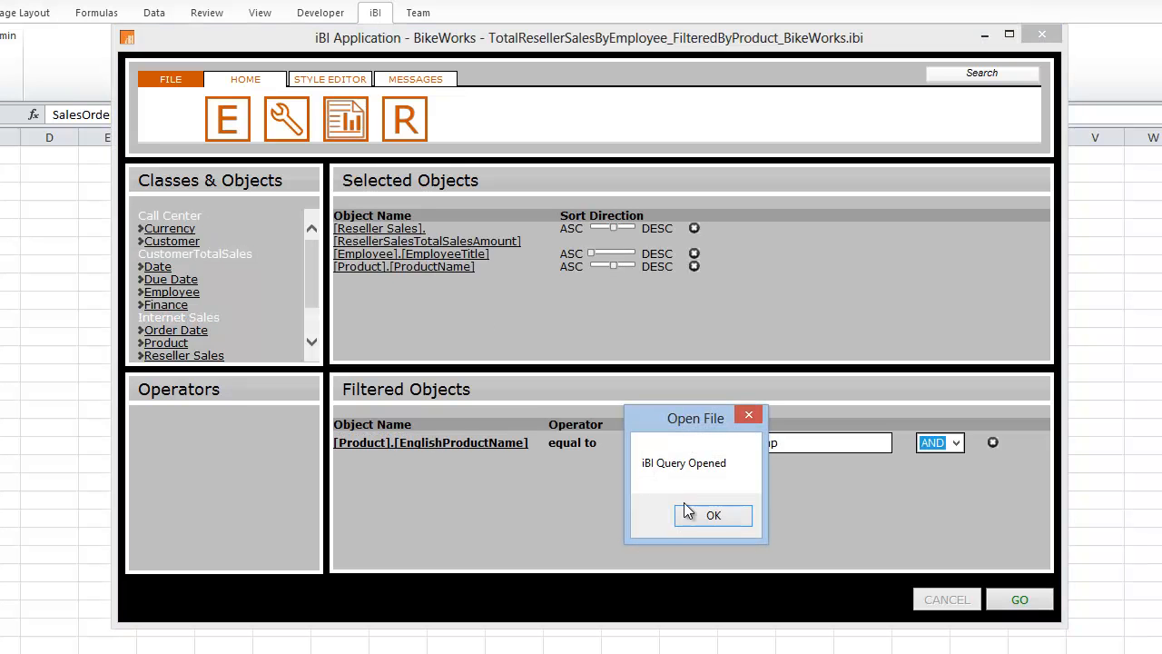
{"action": "left_click", "coordinate": [700, 520]}
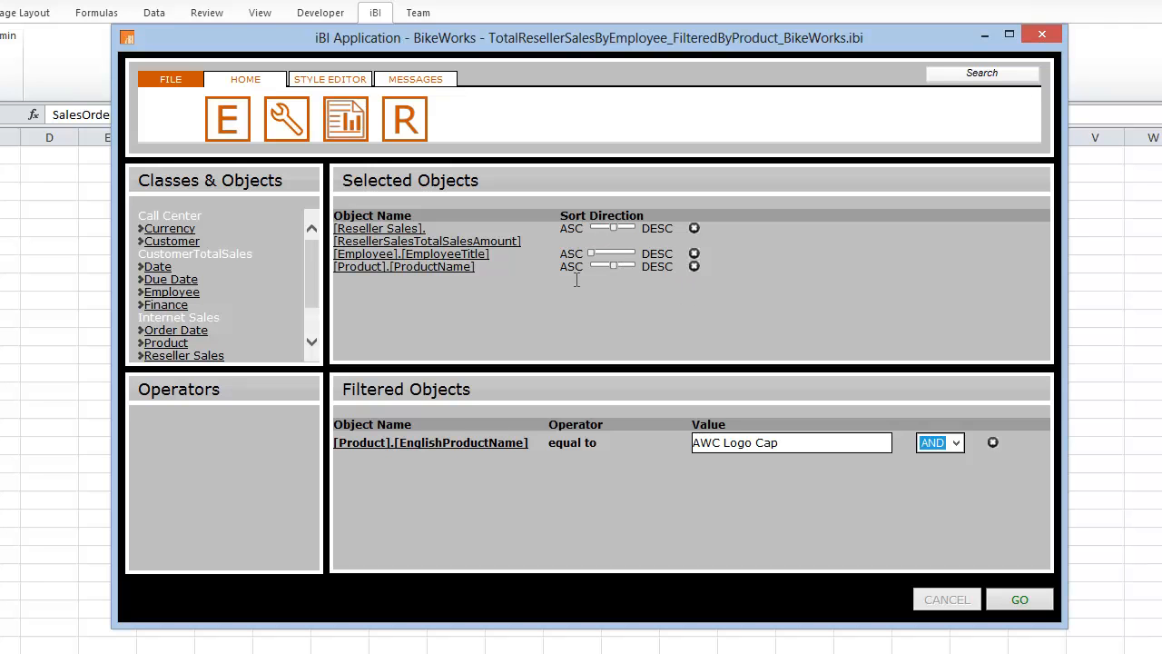
Keep EmployeeTitle sorted in ascending order and run the opened reseller sales query into the worksheet.
{"action": "left_click", "coordinate": [595, 254]}
{"action": "left_click", "coordinate": [597, 253]}
{"action": "mouse_move", "coordinate": [312, 265]}
{"action": "left_mouse_down"}
{"action": "mouse_move", "coordinate": [316, 302]}
{"action": "mouse_move", "coordinate": [313, 249]}
{"action": "left_mouse_up"}
{"action": "left_click", "coordinate": [1018, 601]}
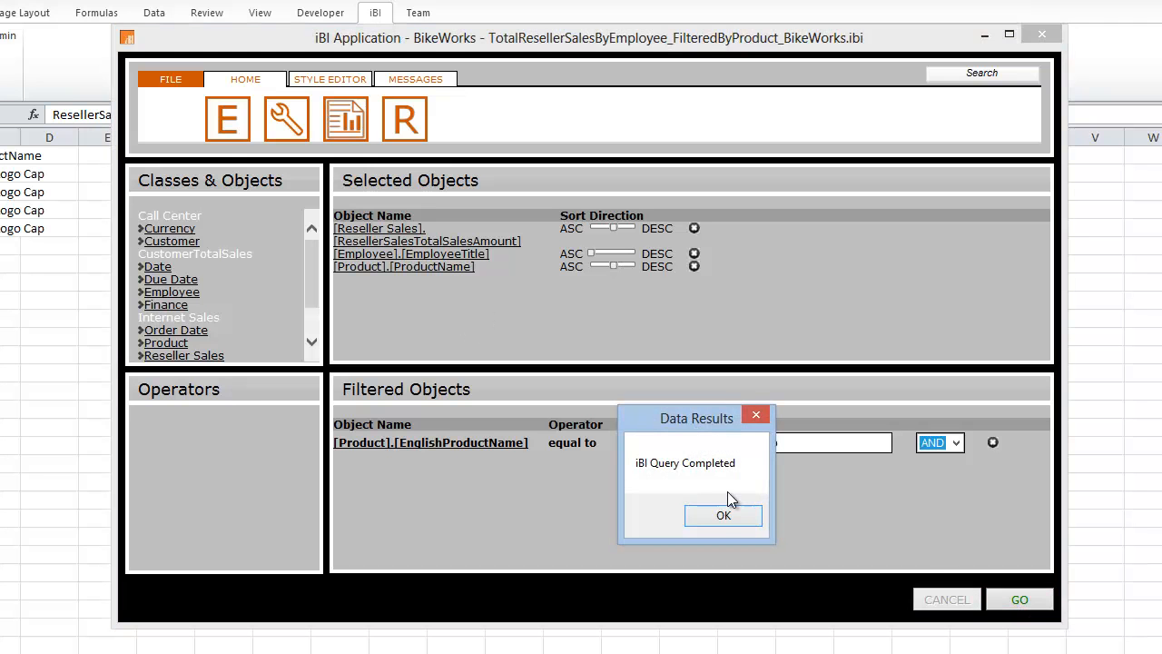
{"action": "left_click", "coordinate": [722, 514]}
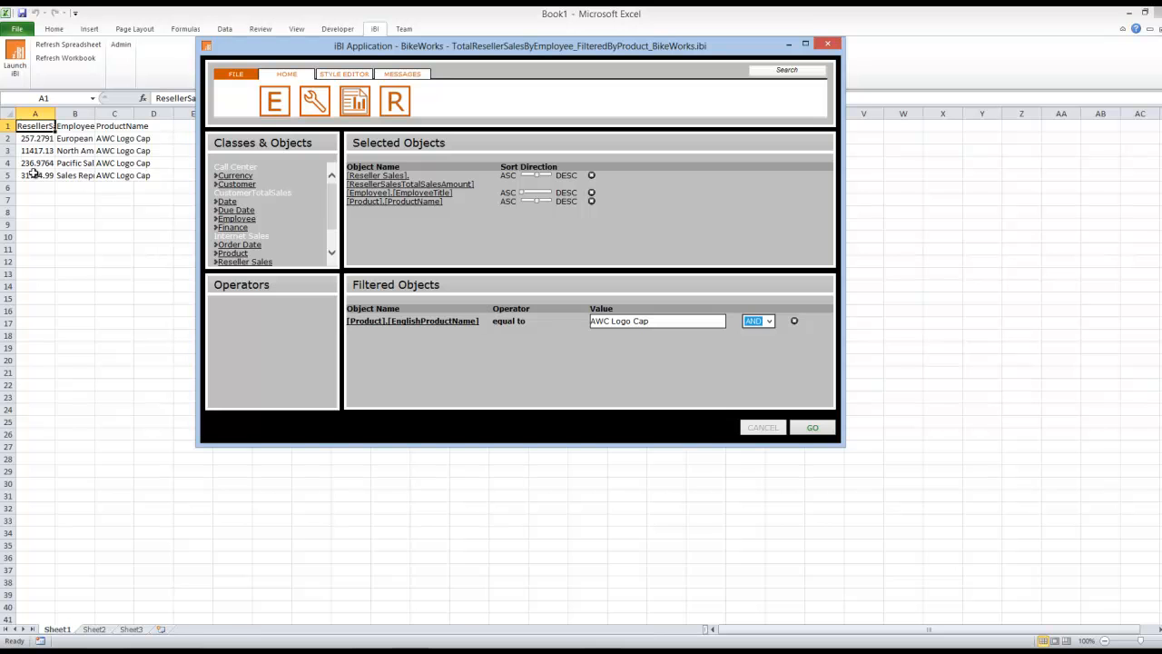
Fit columns A, B and C to their contents and highlight the reseller sales amounts in A2:A5 for review.
{"action": "double_click", "coordinate": [55, 112]}
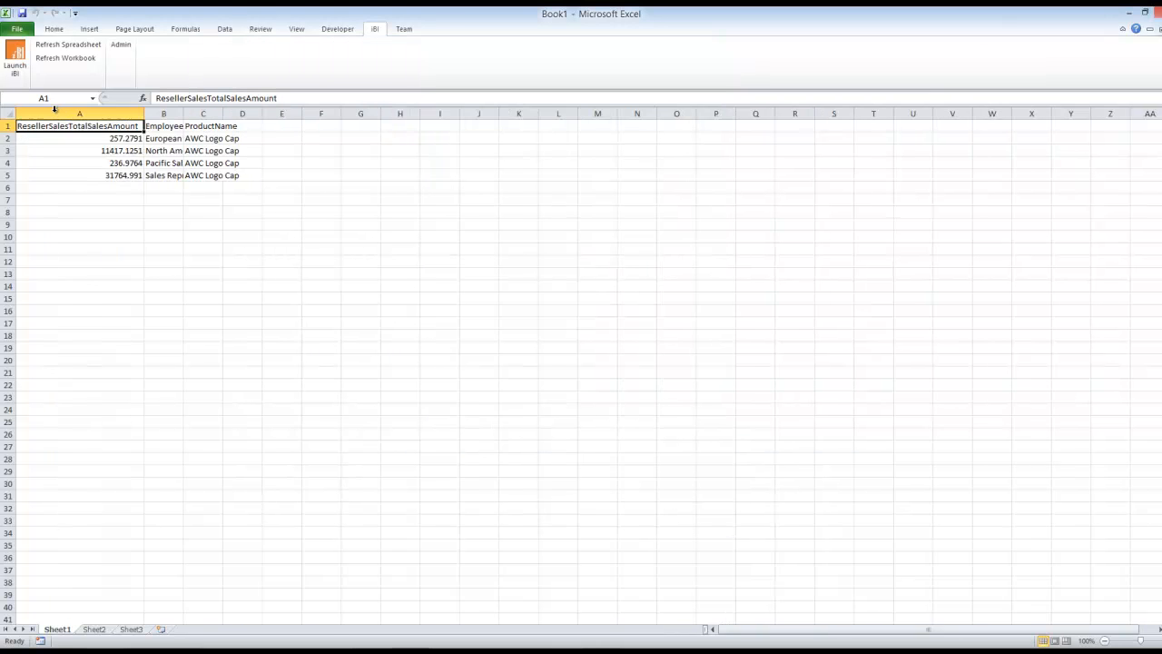
{"action": "double_click", "coordinate": [183, 113]}
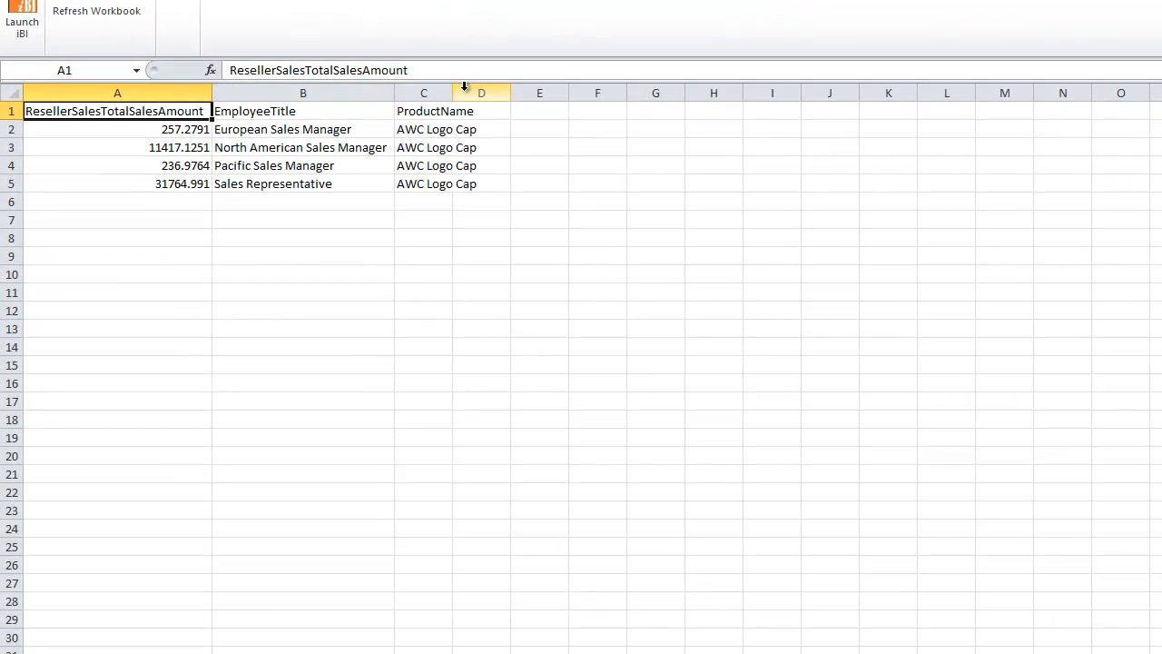
{"action": "double_click", "coordinate": [453, 91]}
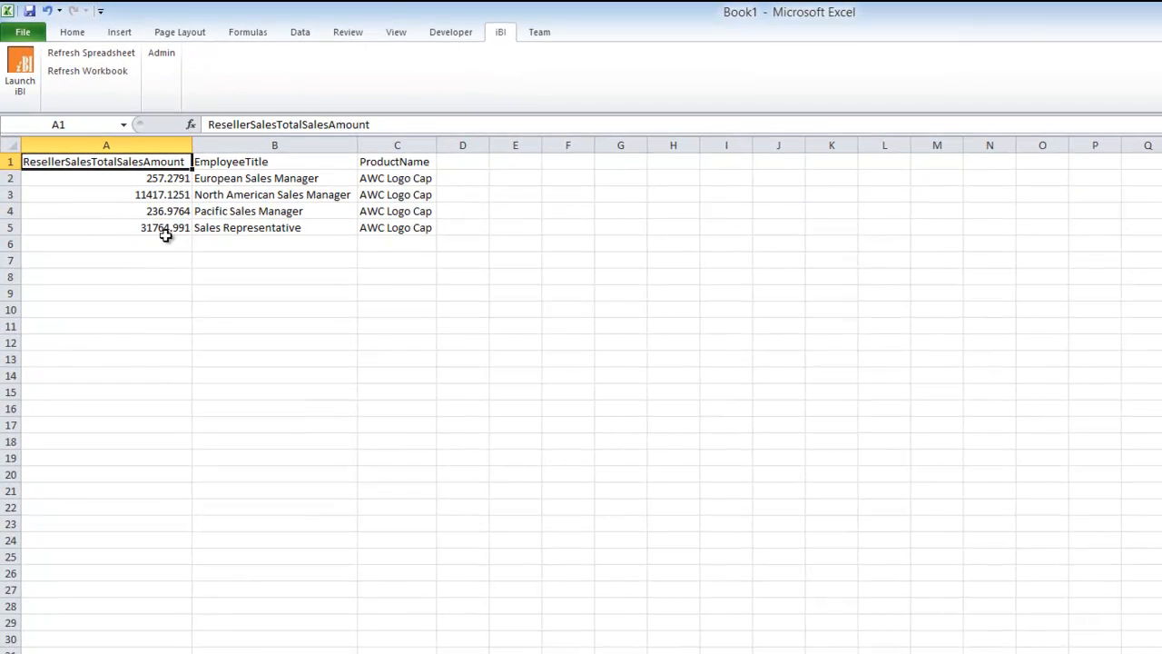
{"action": "left_click_drag", "start_coordinate": [155, 228], "coordinate": [151, 177]}
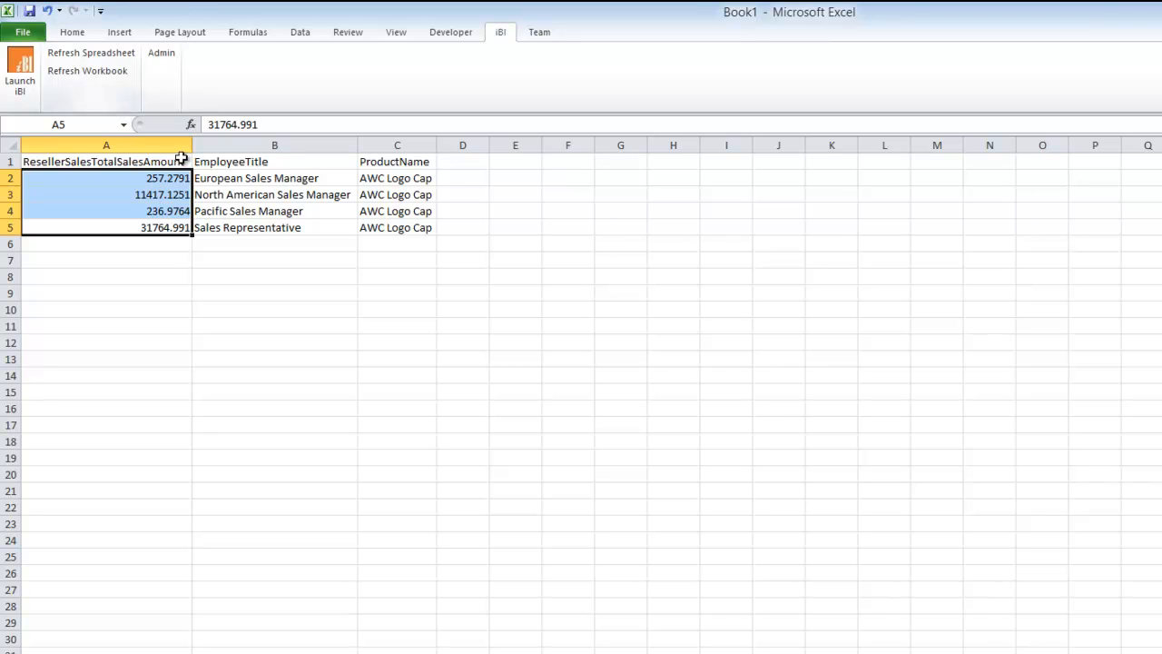
{"action": "left_click", "coordinate": [241, 181]}
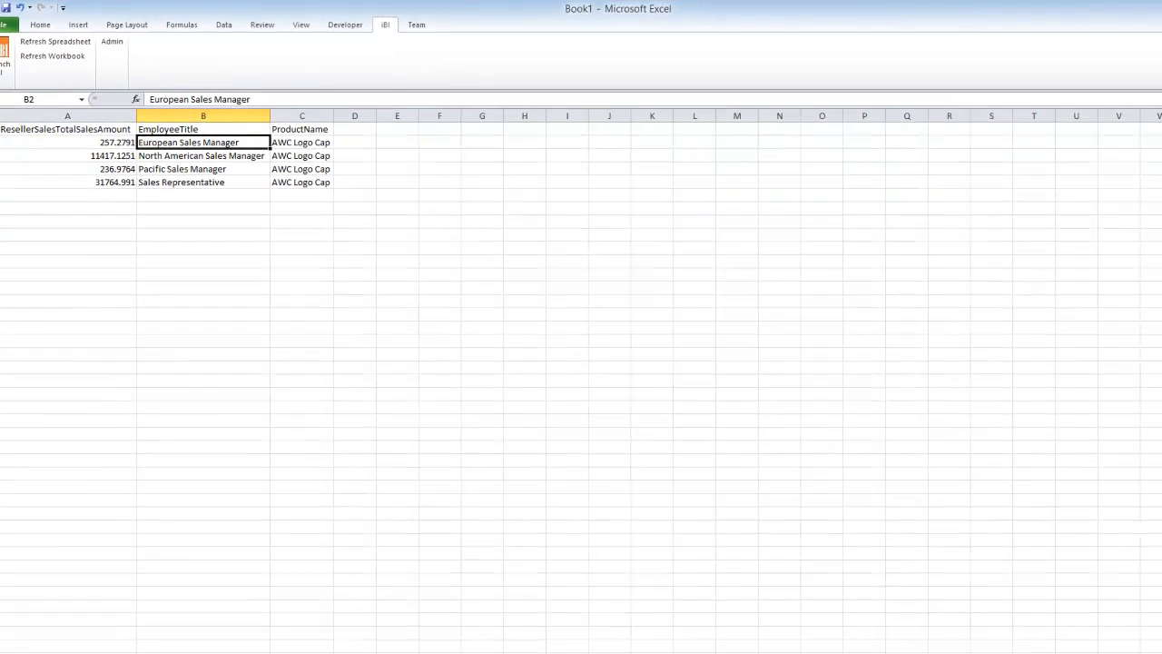
Return to the iBI window, delete the existing product name filter, and add ProductName from the Product class as a new filter.
{"action": "left_click", "coordinate": [436, 623]}
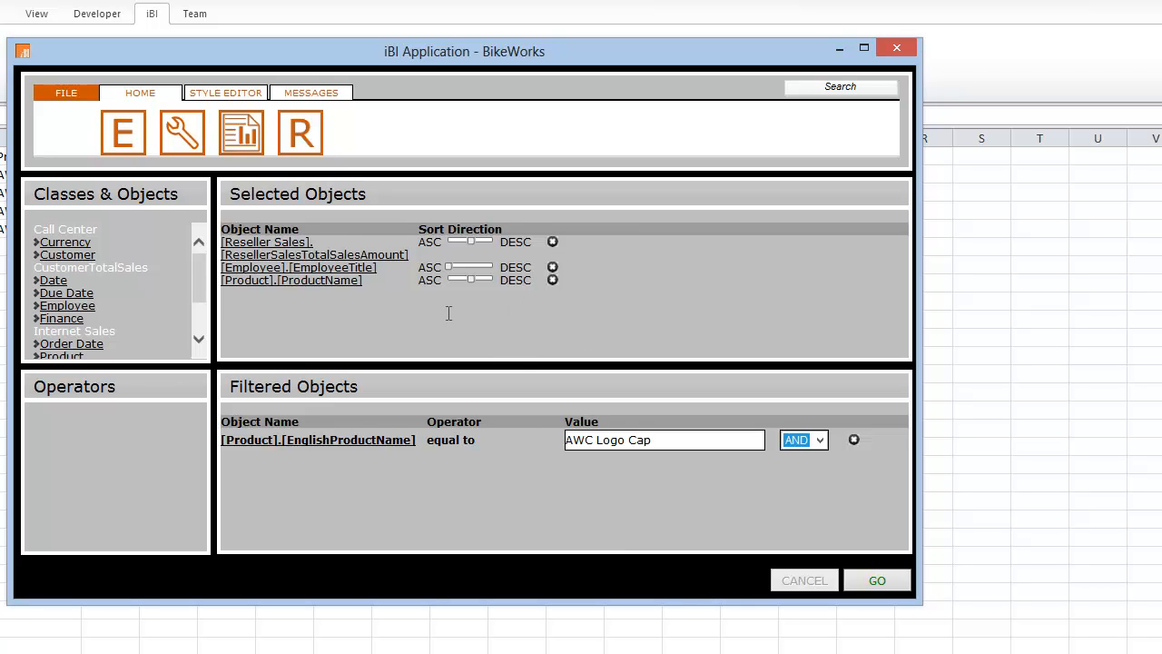
{"action": "left_click", "coordinate": [853, 440]}
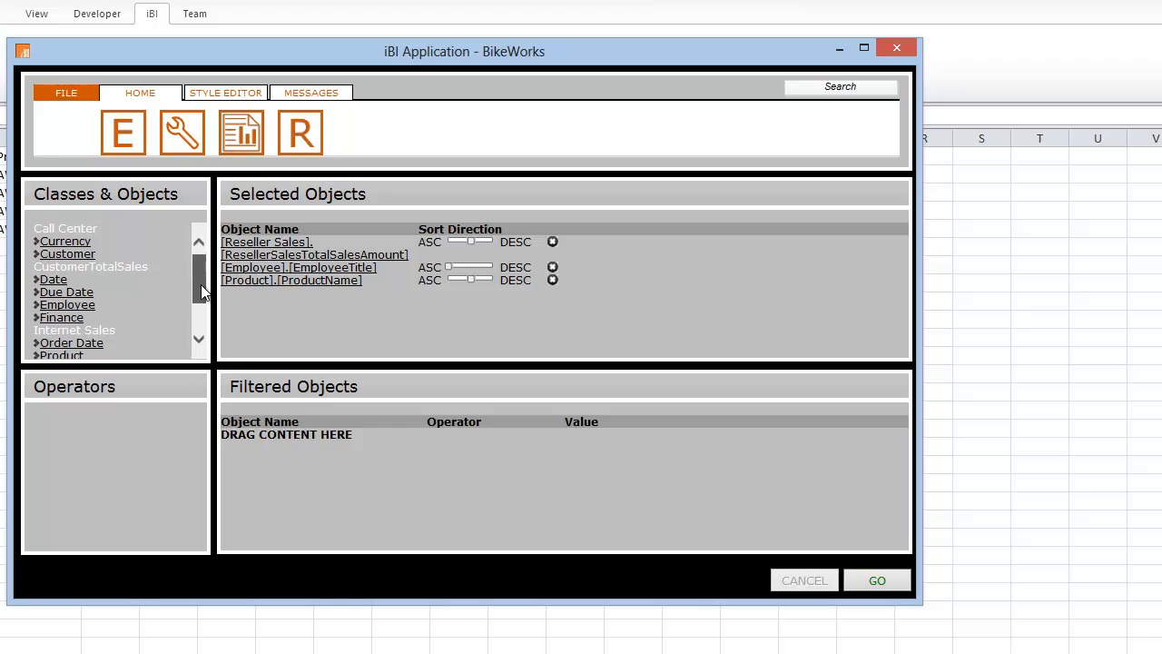
{"action": "scroll", "coordinate": [201, 284], "scroll_direction": "down", "scroll_amount": 2}
{"action": "left_click", "coordinate": [62, 290]}
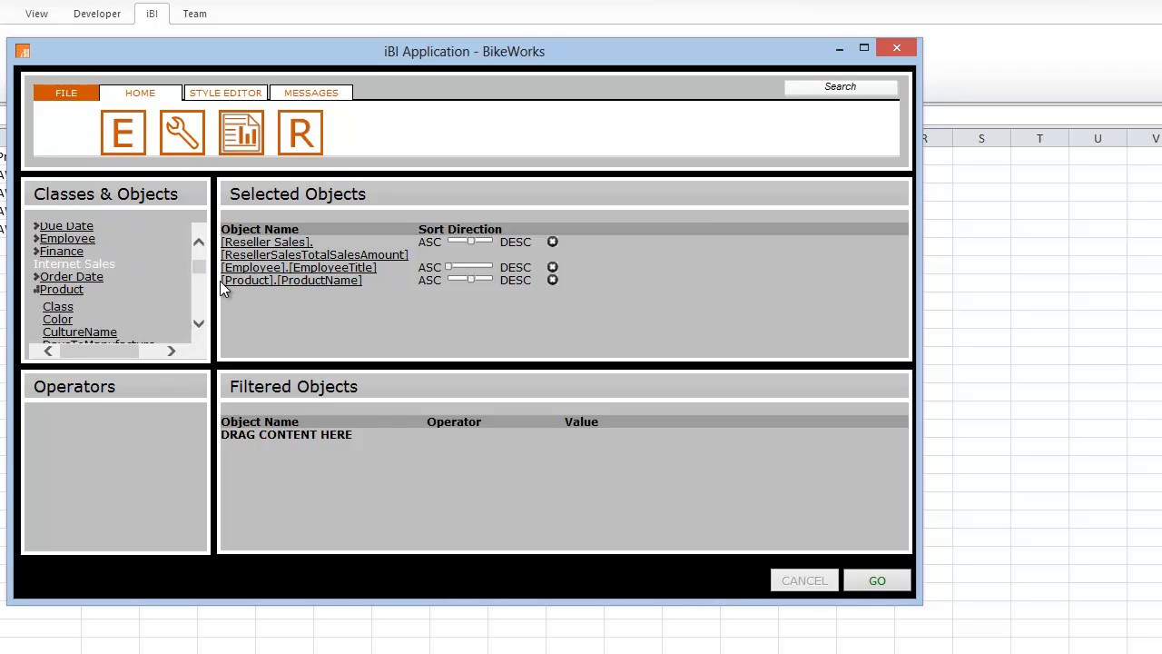
{"action": "left_click_drag", "start_coordinate": [199, 269], "coordinate": [197, 293]}
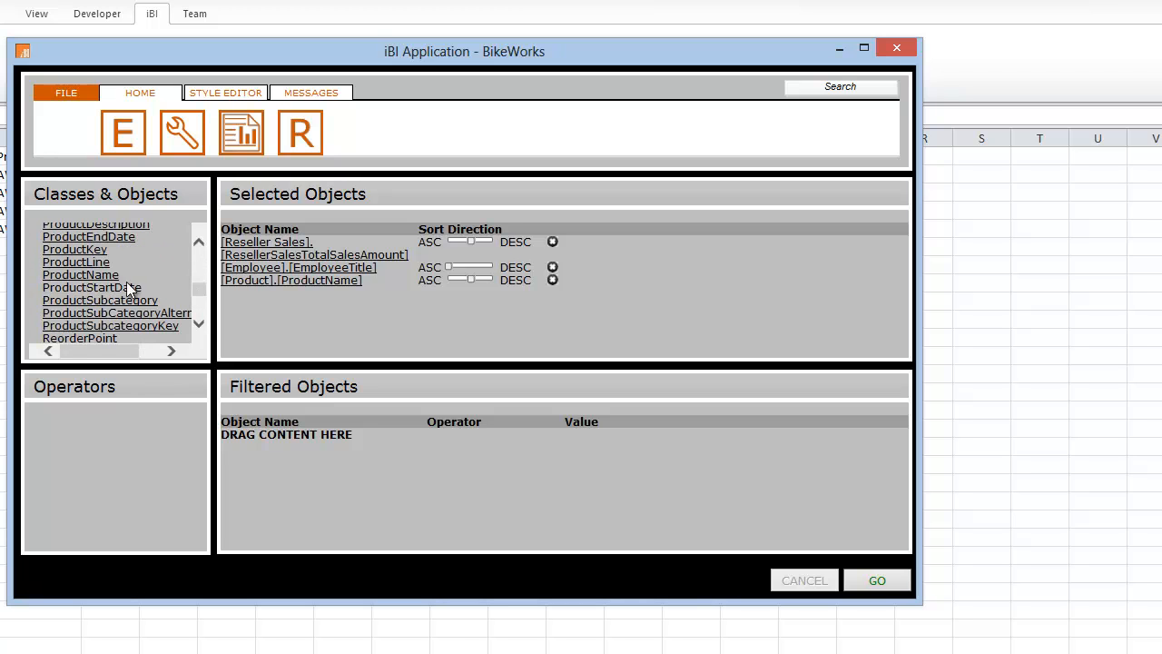
{"action": "left_click_drag", "start_coordinate": [94, 278], "coordinate": [312, 462]}
{"action": "left_click_drag", "start_coordinate": [311, 462], "coordinate": [311, 462]}
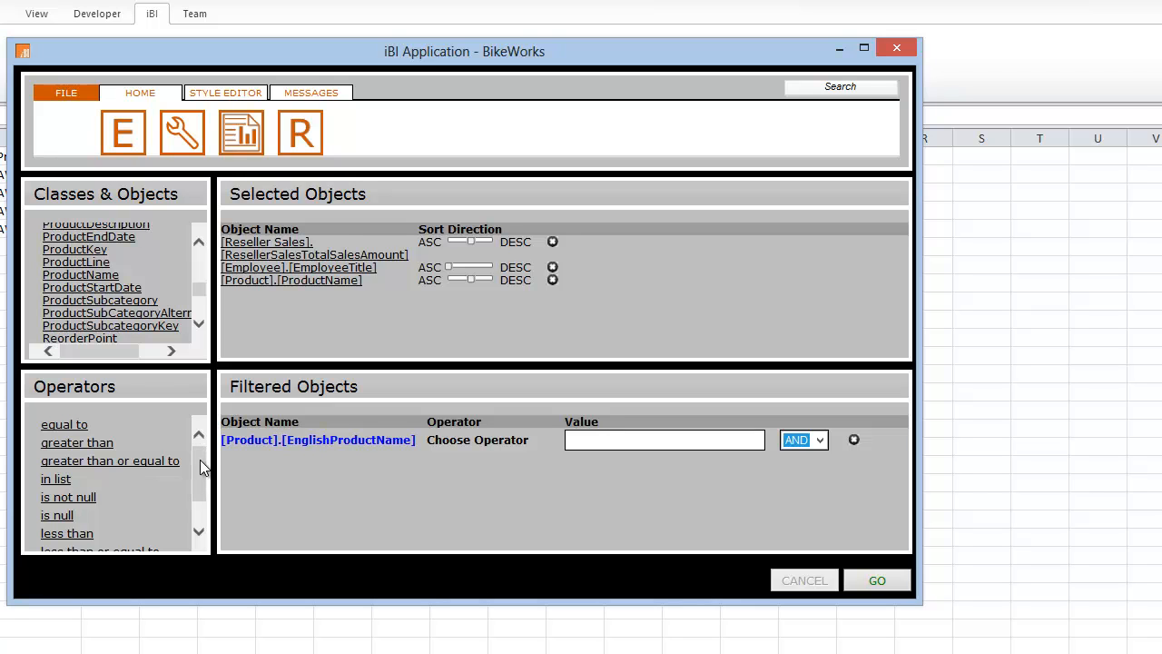
Look through the available operators and set the product name filter to equal to AWC Logo Cap.
{"action": "mouse_move", "coordinate": [200, 452]}
{"action": "left_mouse_down"}
{"action": "mouse_move", "coordinate": [200, 485]}
{"action": "mouse_move", "coordinate": [202, 443]}
{"action": "left_mouse_up"}
{"action": "left_click_drag", "start_coordinate": [201, 483], "coordinate": [201, 504]}
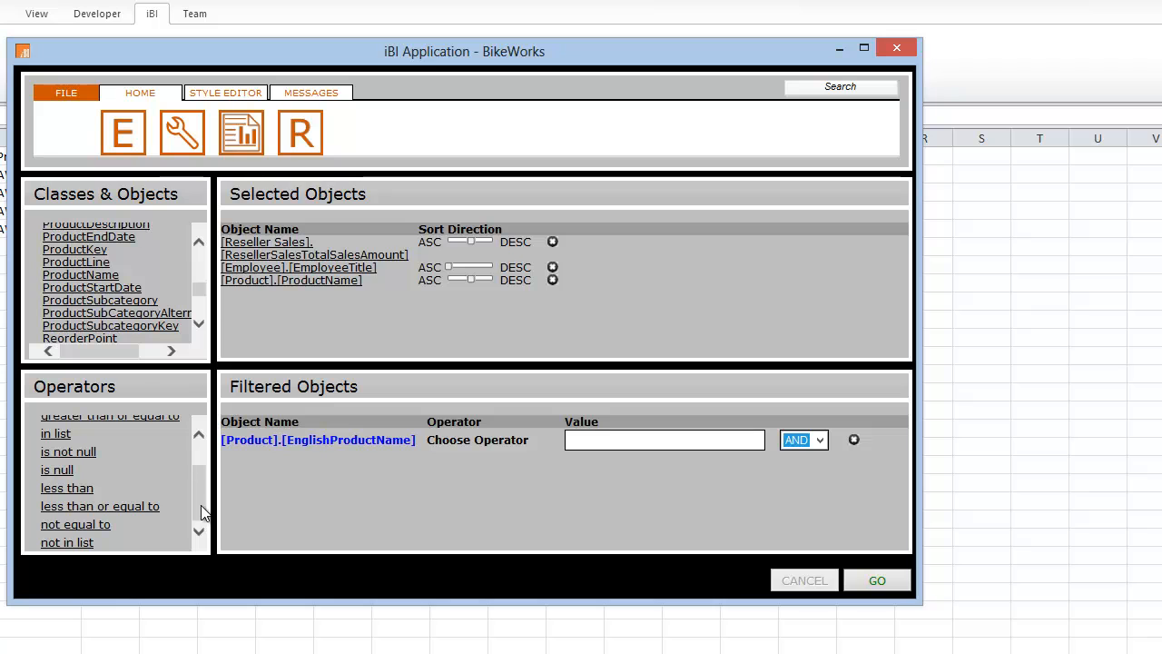
{"action": "left_click_drag", "start_coordinate": [197, 504], "coordinate": [200, 454]}
{"action": "left_click", "coordinate": [72, 425]}
{"action": "left_click", "coordinate": [76, 428]}
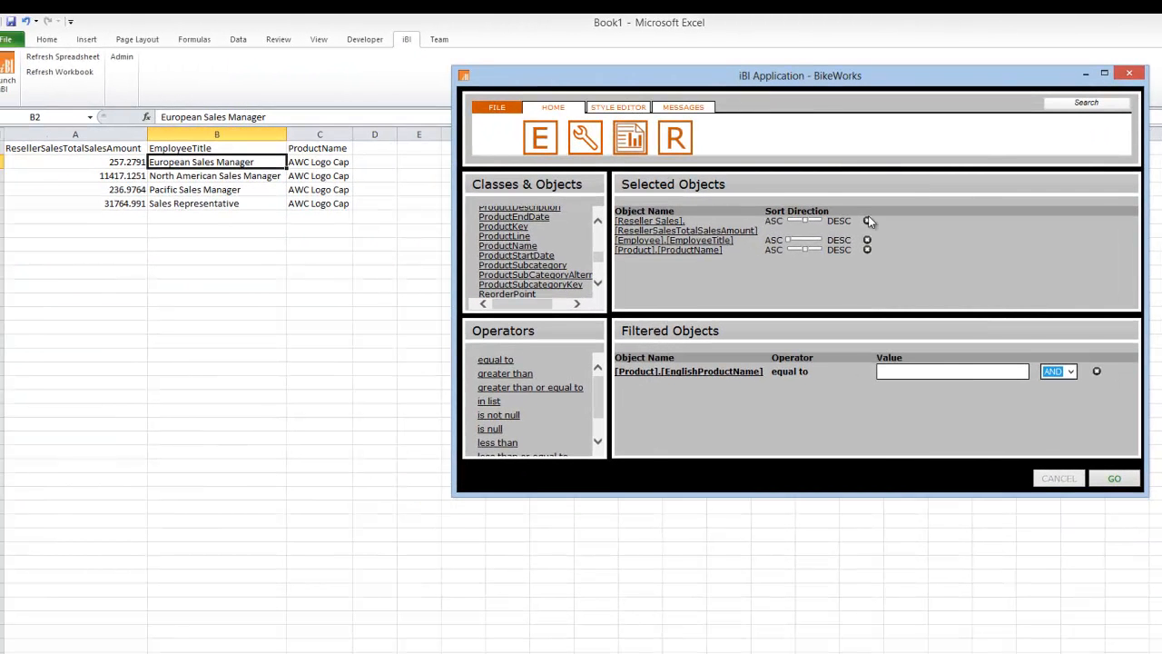
{"action": "left_click", "coordinate": [908, 370]}
{"action": "type", "text": "AWC Logo Cap"}
Check the filter's AND/OR connector options, keep AND, and run the query again.
{"action": "left_click", "coordinate": [1070, 372]}
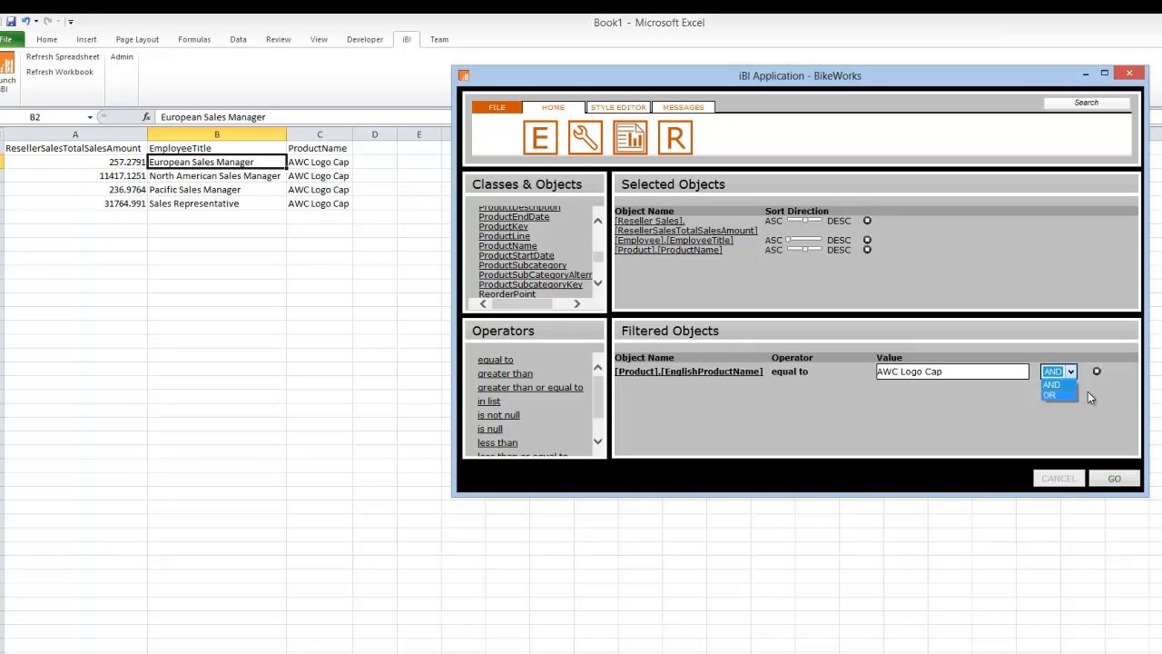
{"action": "left_click", "coordinate": [1090, 397]}
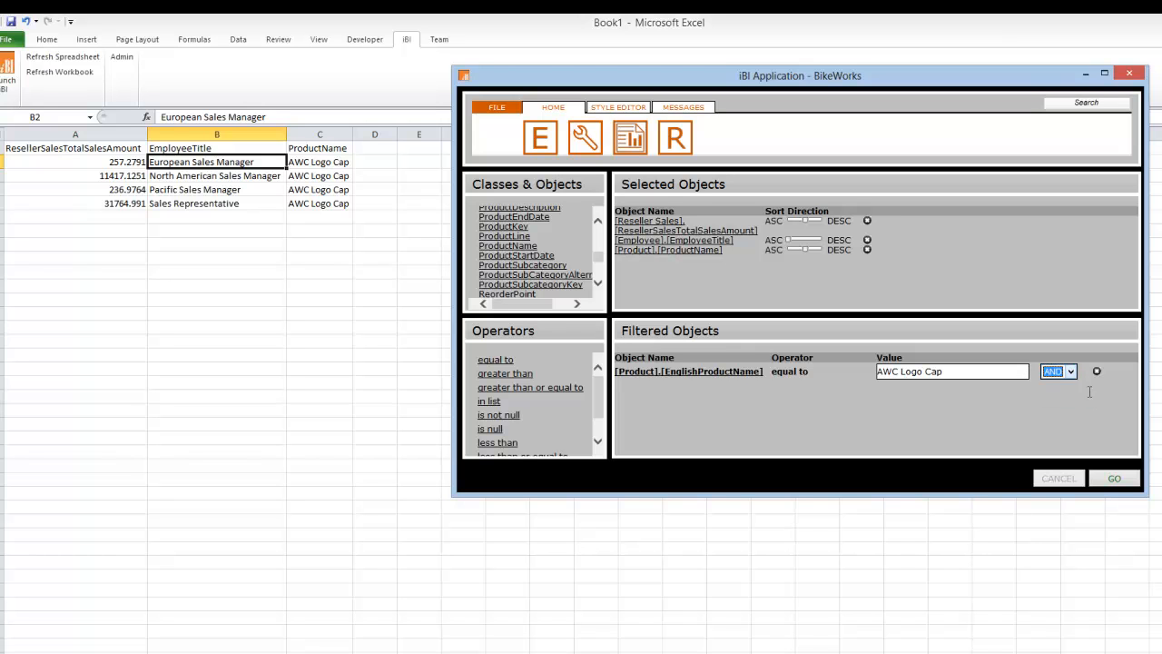
{"action": "left_click", "coordinate": [1113, 482]}
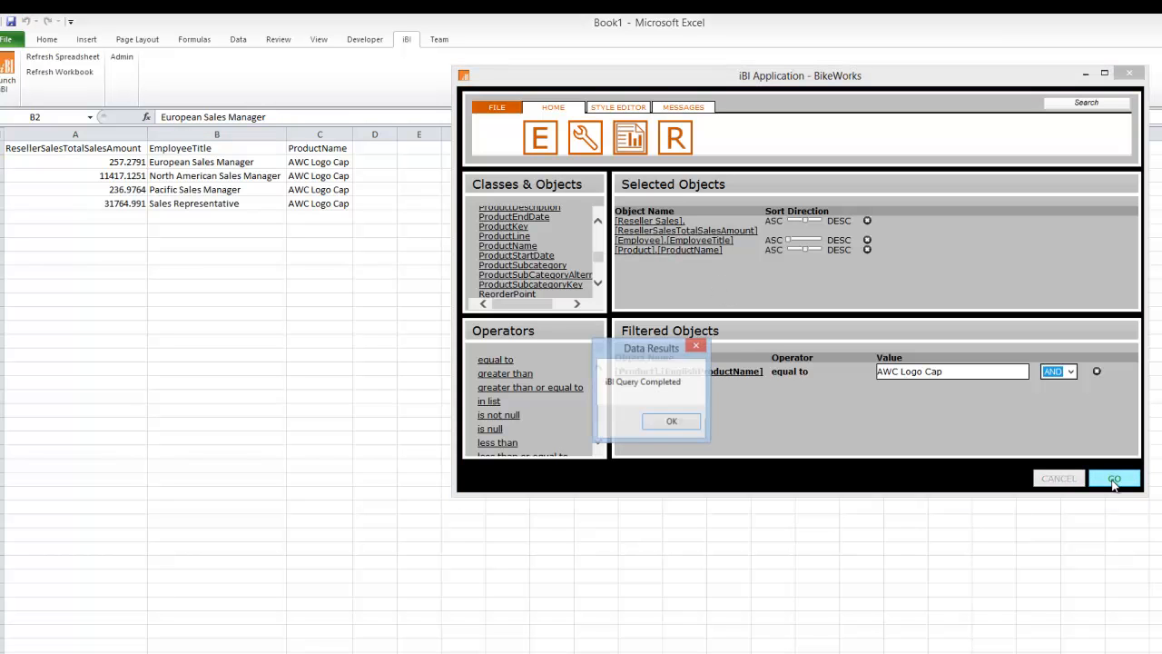
{"action": "left_click", "coordinate": [676, 422]}
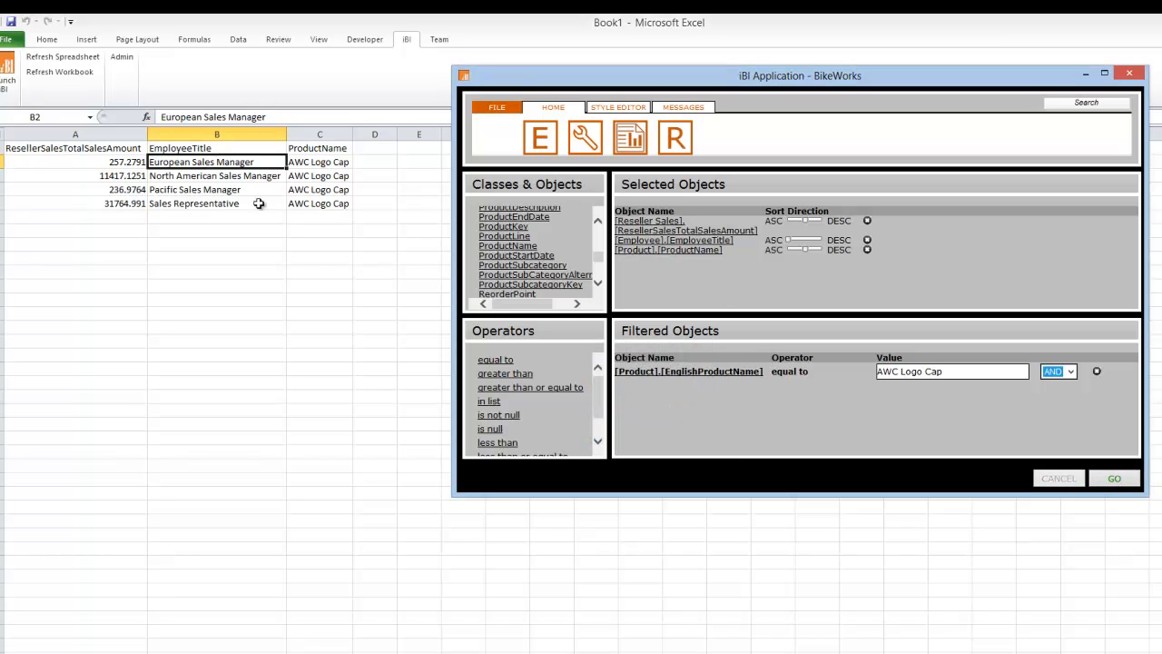
Open the query messages and read through the generated SQL statement down to its GROUP BY and ordering clauses.
{"action": "left_click", "coordinate": [688, 115]}
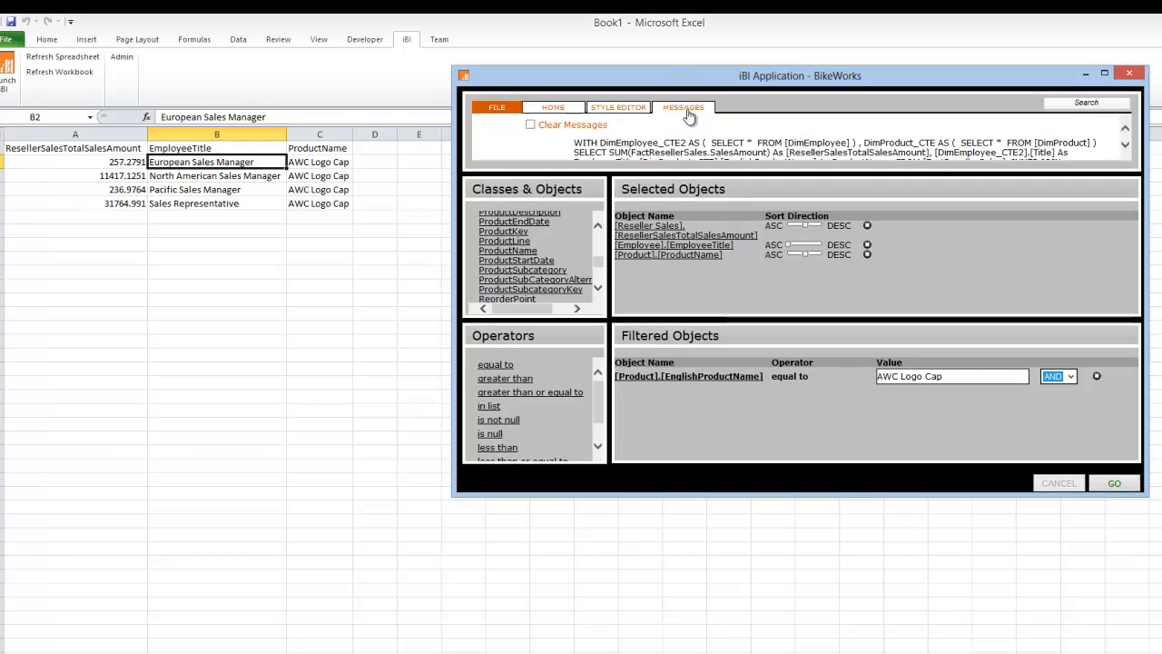
{"action": "left_click", "coordinate": [1125, 147]}
{"action": "left_click", "coordinate": [1126, 147]}
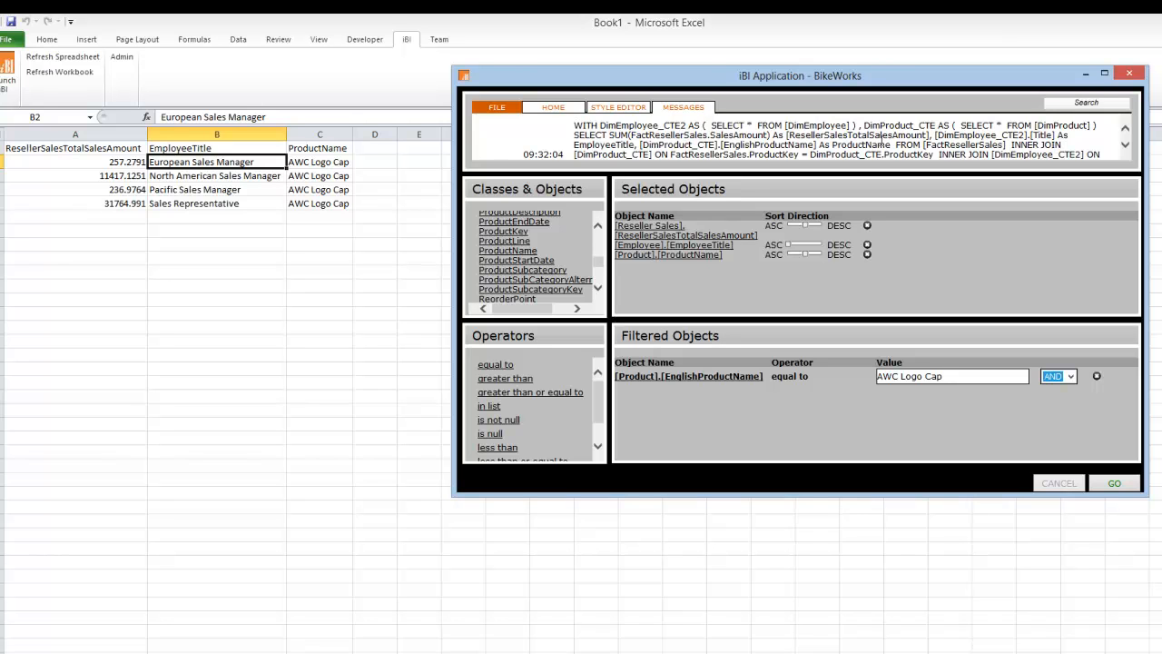
{"action": "left_click", "coordinate": [1125, 147]}
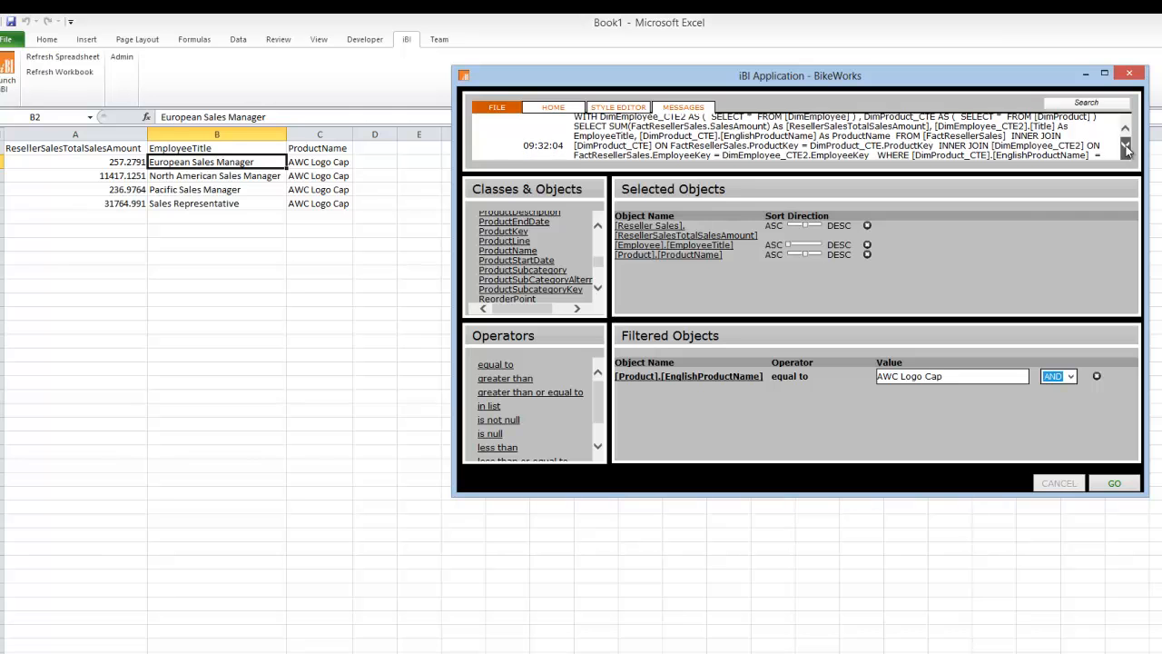
{"action": "left_click", "coordinate": [1125, 147]}
{"action": "left_click", "coordinate": [1125, 148]}
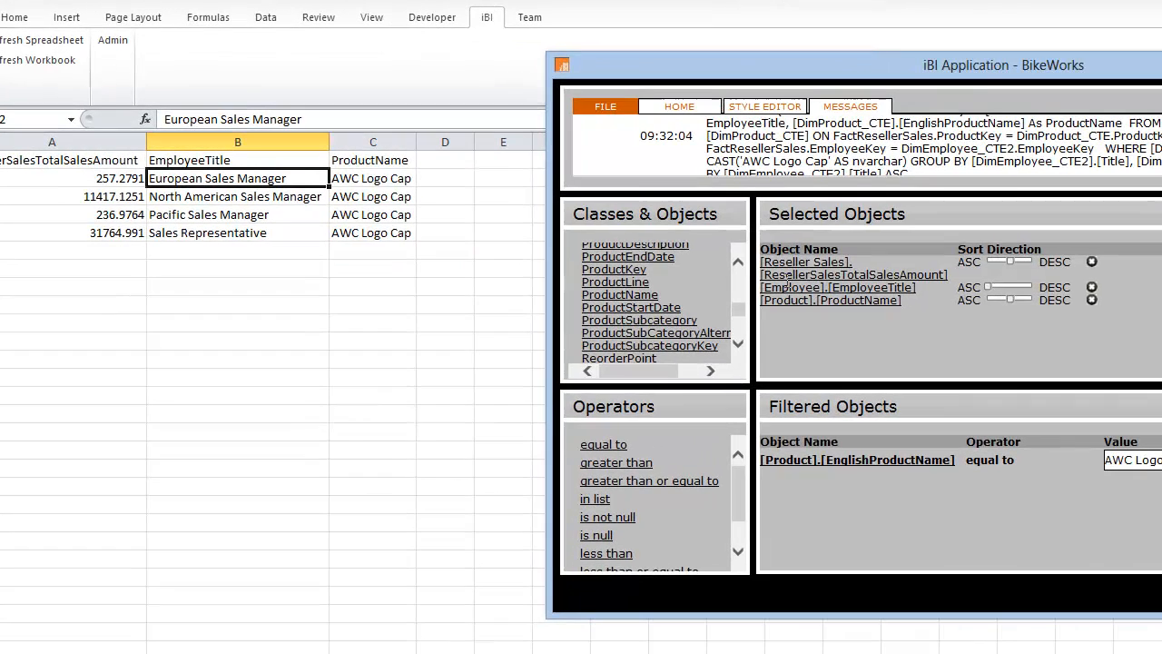
Browse to the iBIQueries folder in Documents, look at TotalResellerSalesByEmployee_FilteredByProduct_BikeWorks.ibi, and dismiss the file dialog without opening it.
{"action": "left_click", "coordinate": [605, 106]}
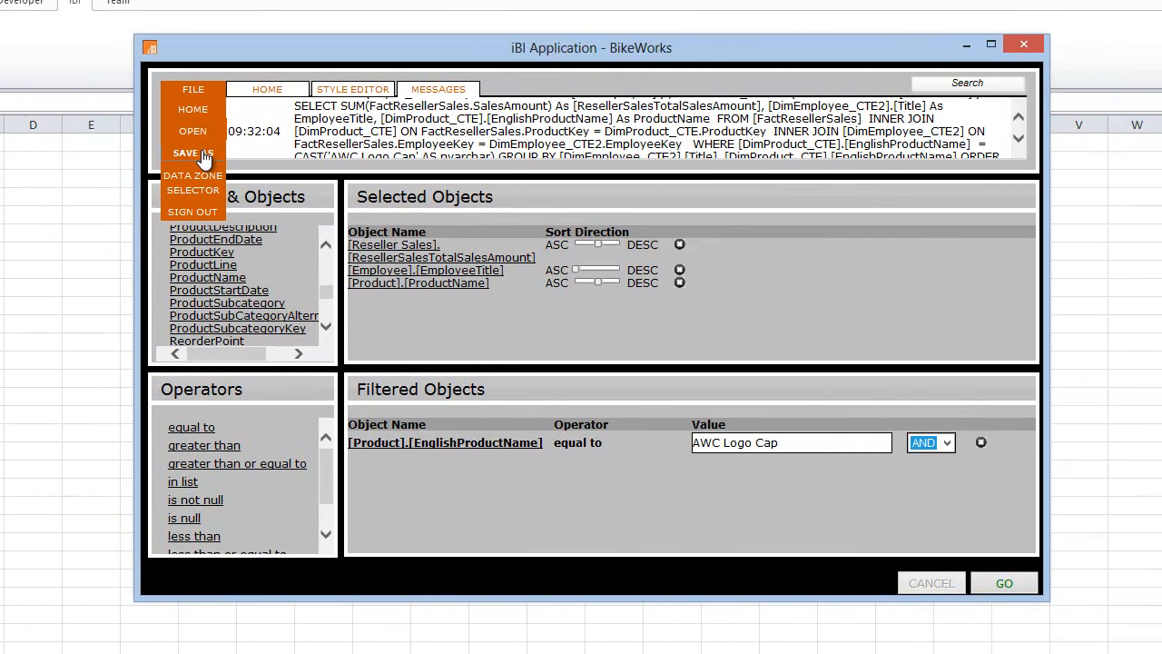
{"action": "left_click", "coordinate": [201, 152]}
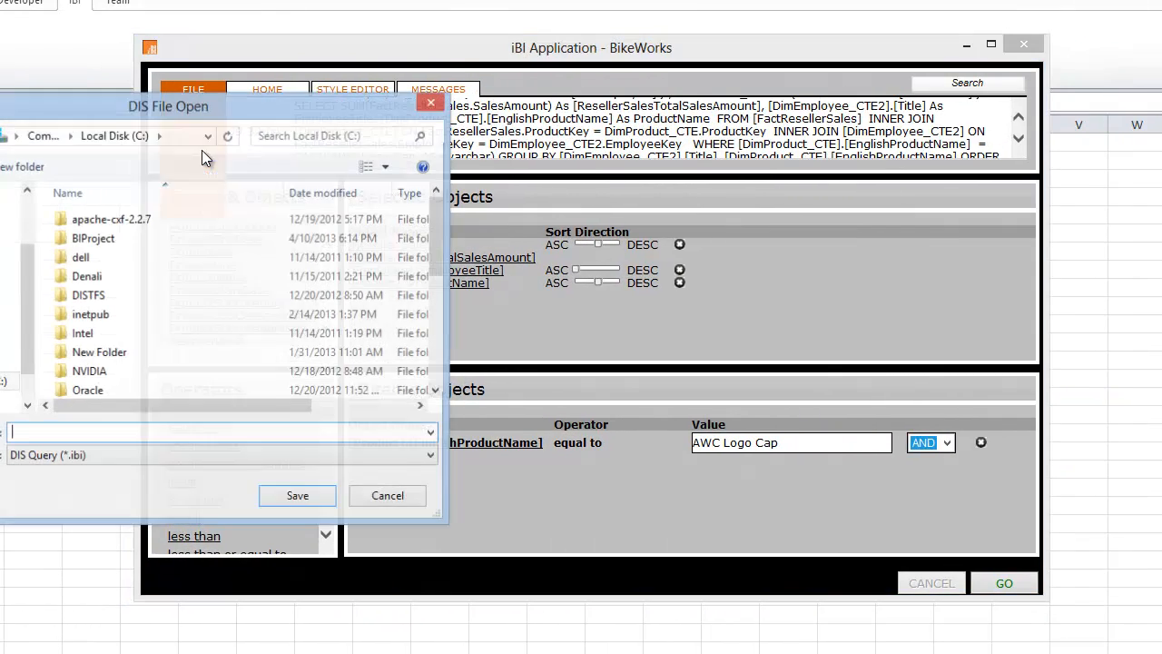
{"action": "left_click", "coordinate": [17, 237]}
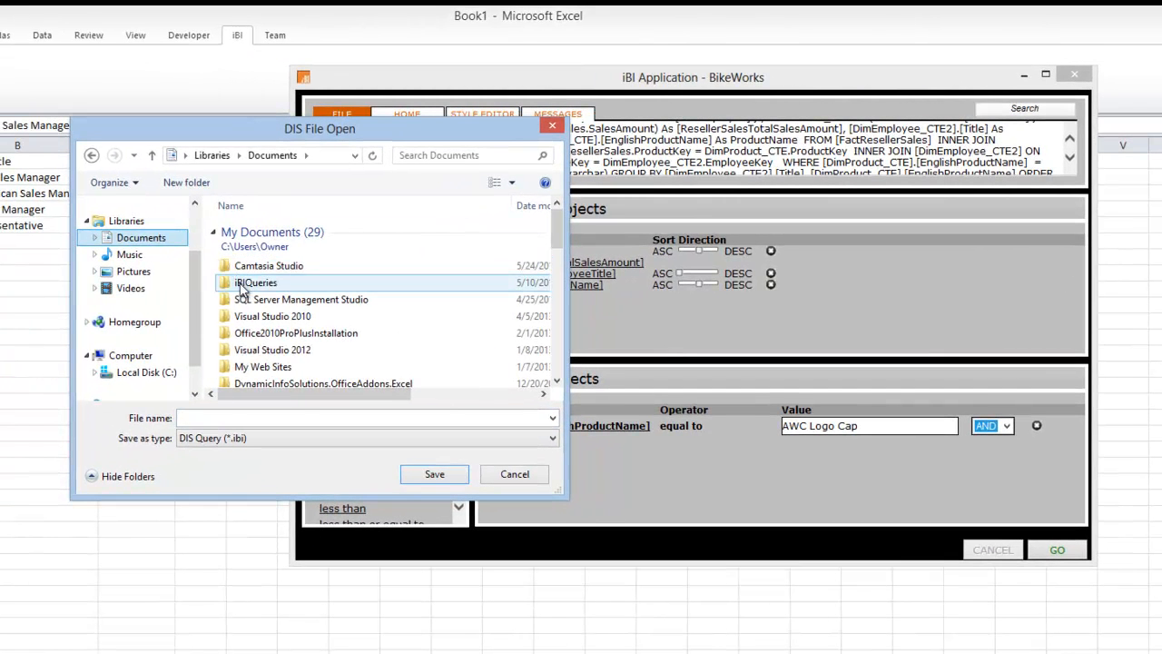
{"action": "double_click", "coordinate": [250, 283]}
{"action": "left_click", "coordinate": [313, 229]}
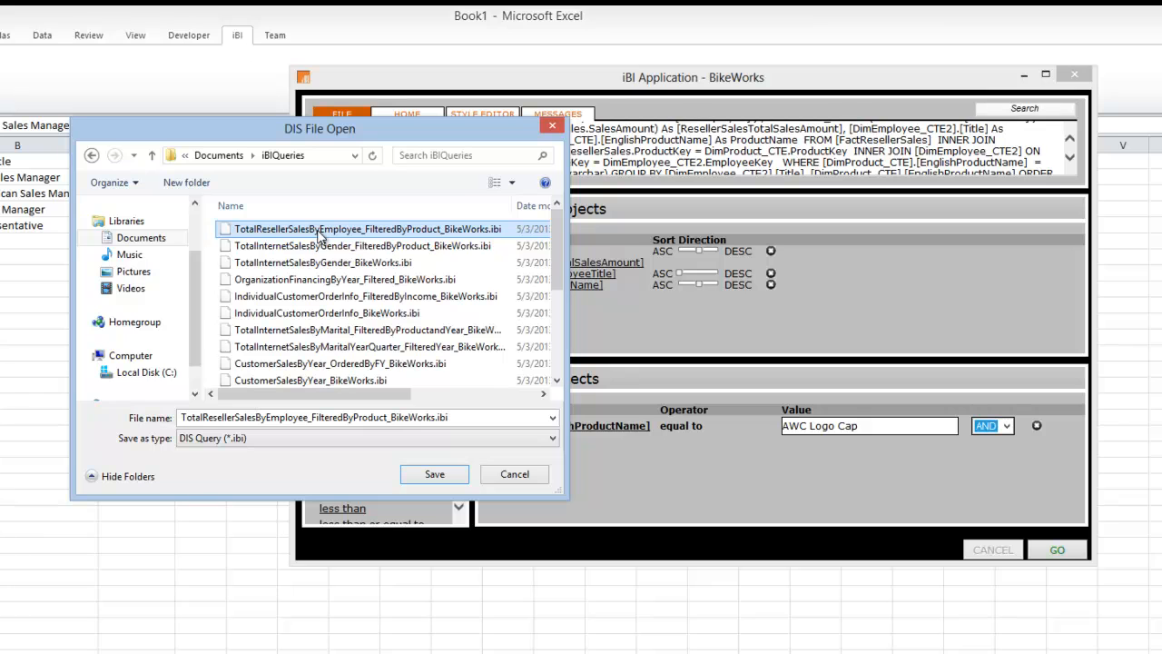
{"action": "left_click", "coordinate": [514, 482]}
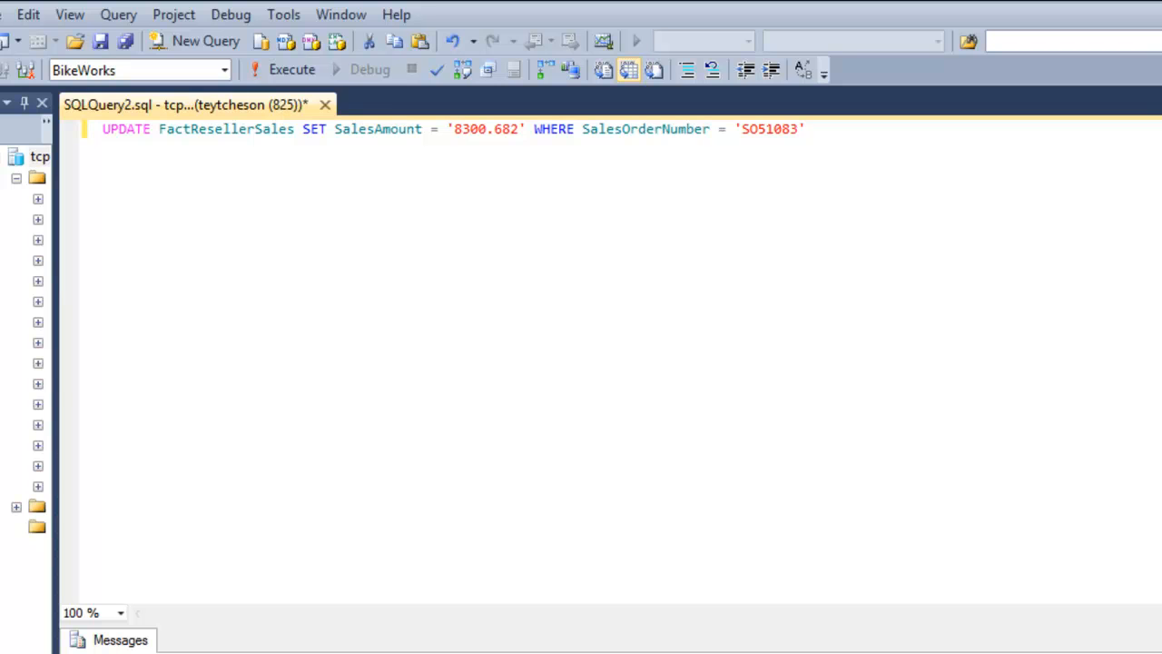
In SQL Server Management Studio, execute the FactResellerSales update that sets SalesAmount to 8300.682, and return to the iBI window.
{"action": "key", "text": "F5"}
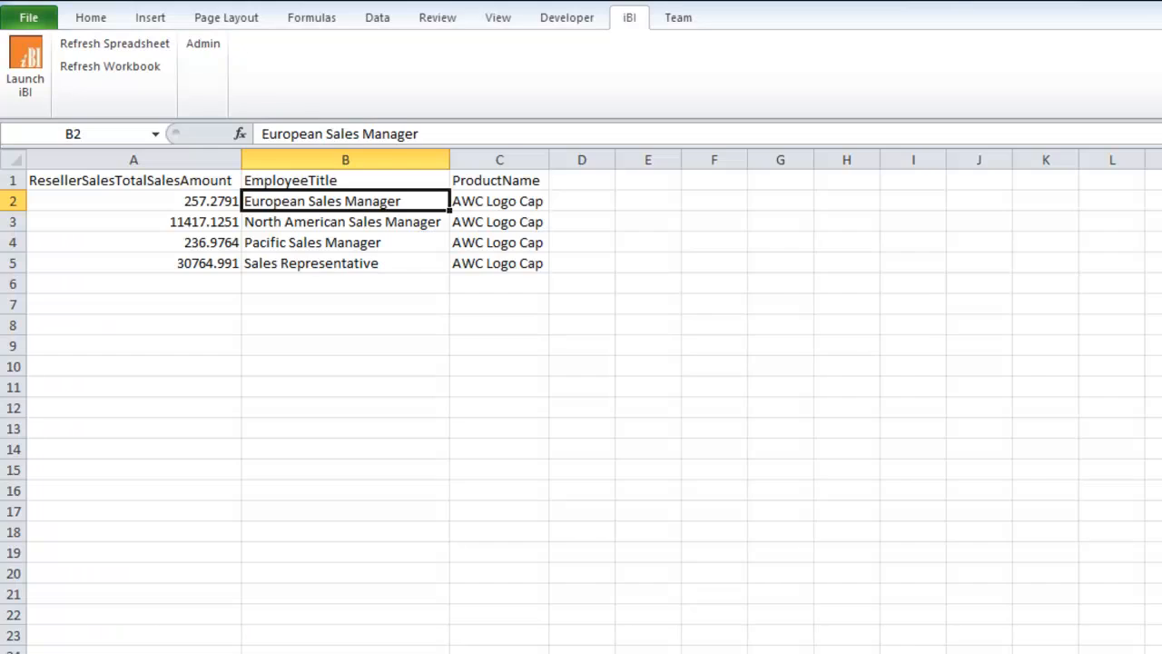
{"action": "right_click", "coordinate": [599, 652]}
{"action": "left_click", "coordinate": [444, 652]}
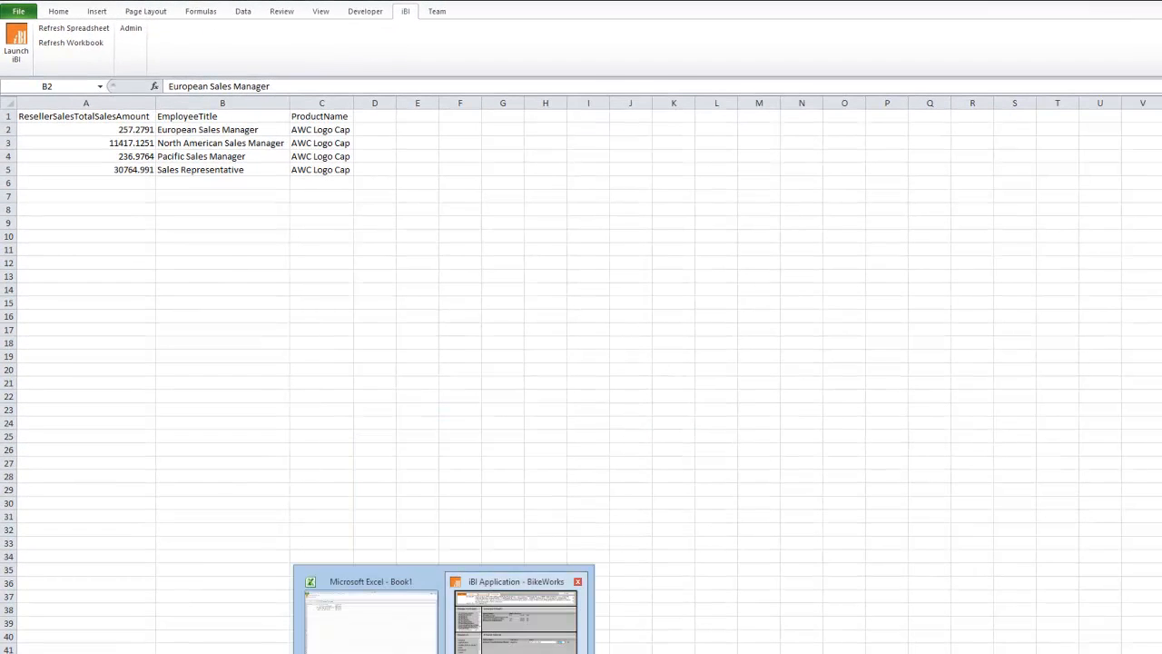
{"action": "left_click", "coordinate": [516, 617]}
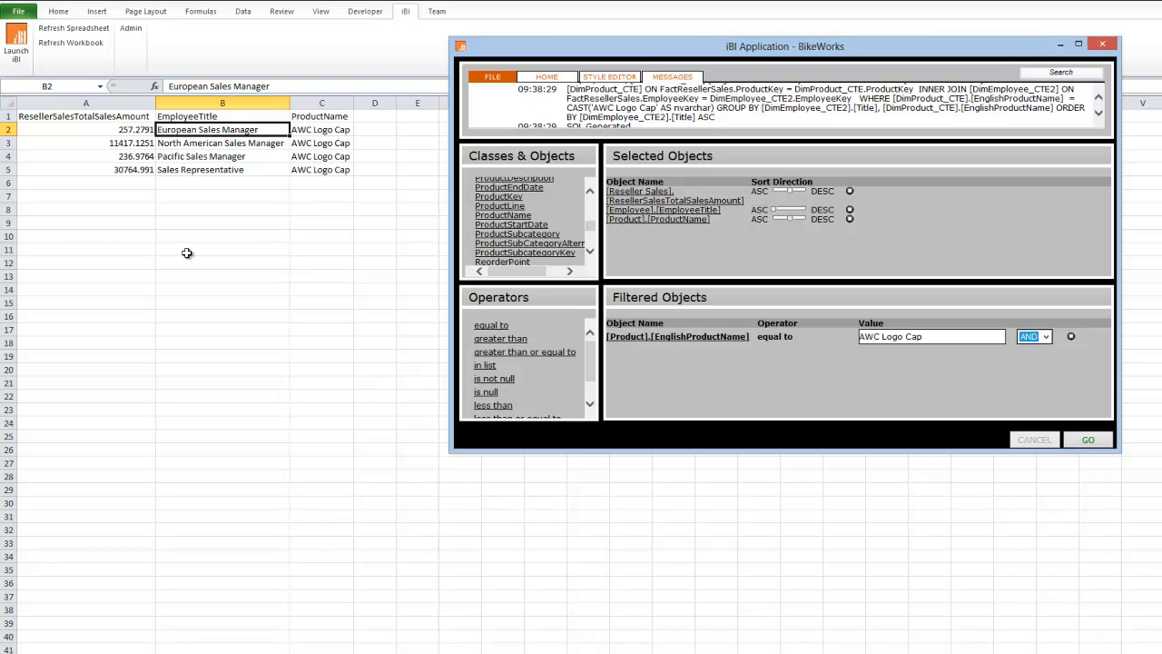
Select the Sales Representative total in cell A5 and rerun the AWC Logo Cap query from iBI to reload the data.
{"action": "left_click", "coordinate": [123, 169]}
{"action": "left_click", "coordinate": [444, 652]}
{"action": "left_click", "coordinate": [514, 628]}
{"action": "left_click", "coordinate": [1098, 445]}
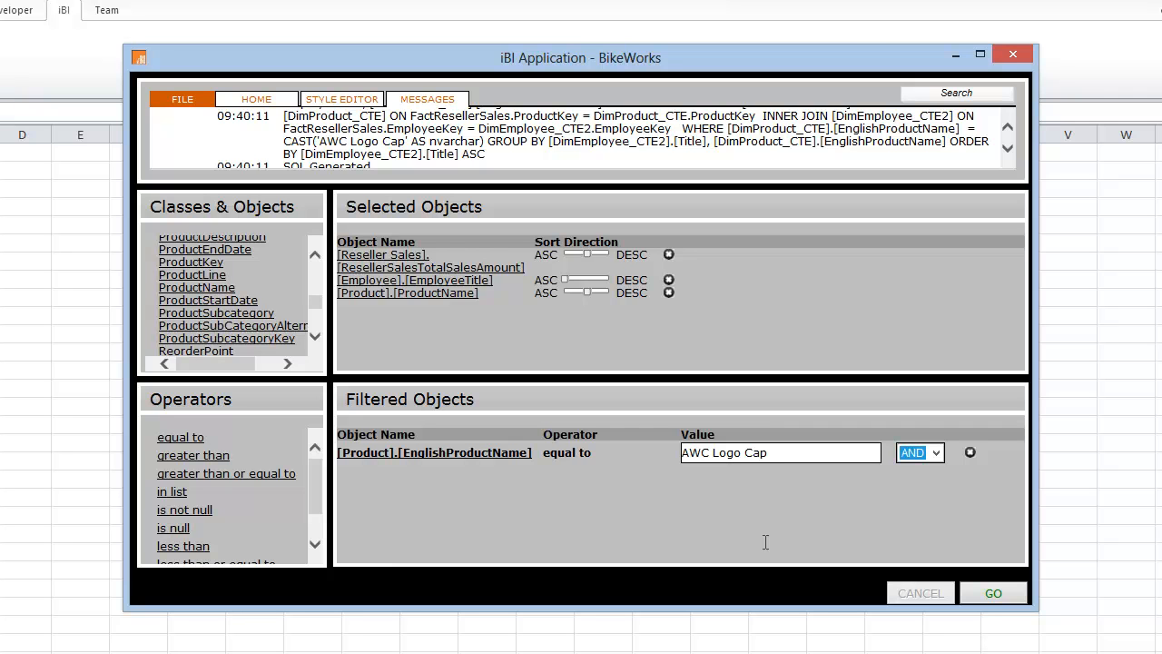
{"action": "left_click", "coordinate": [987, 603]}
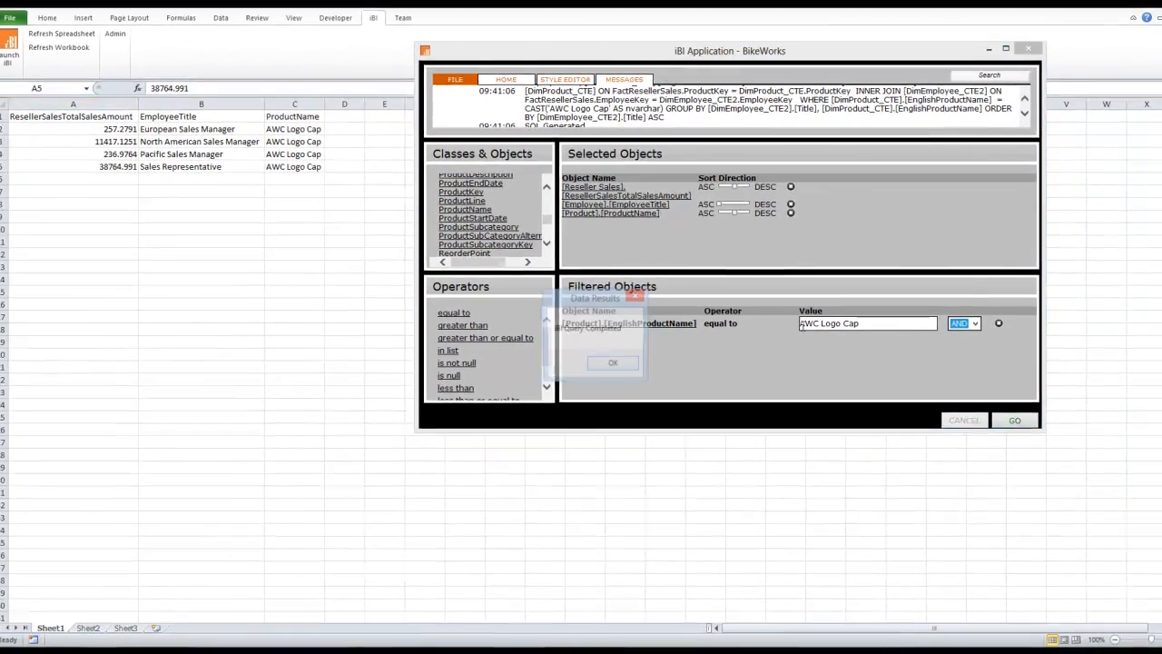
Close the iBI window and save the workbook to the Desktop as TestWorkbook_01.
{"action": "left_click", "coordinate": [613, 362]}
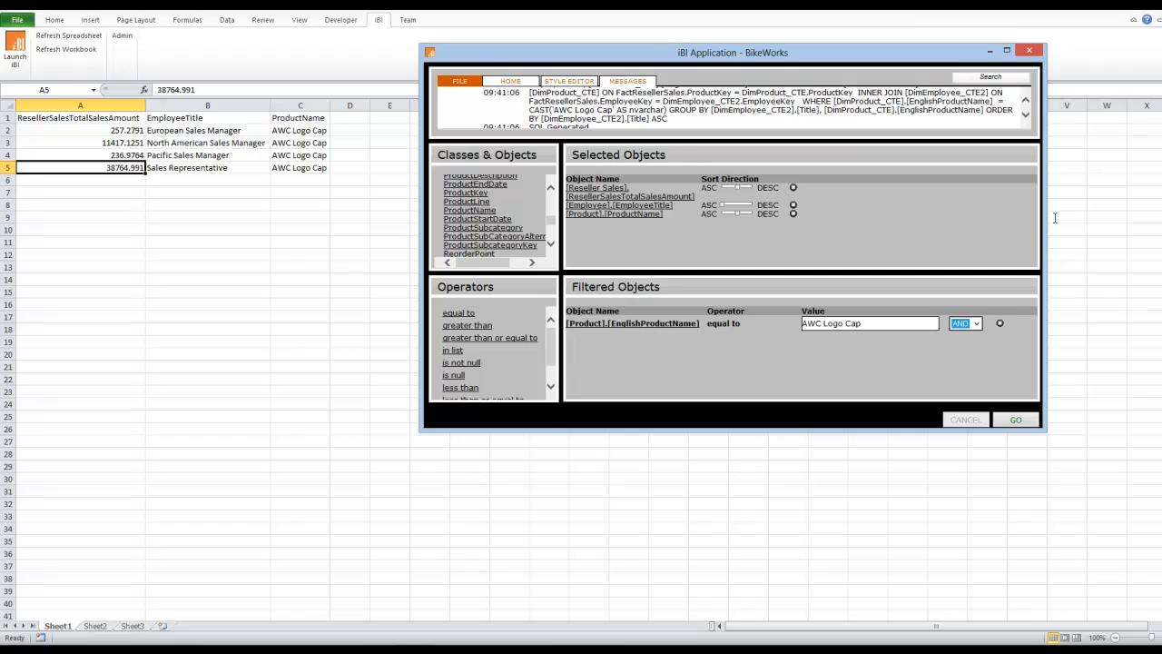
{"action": "left_click", "coordinate": [1029, 51]}
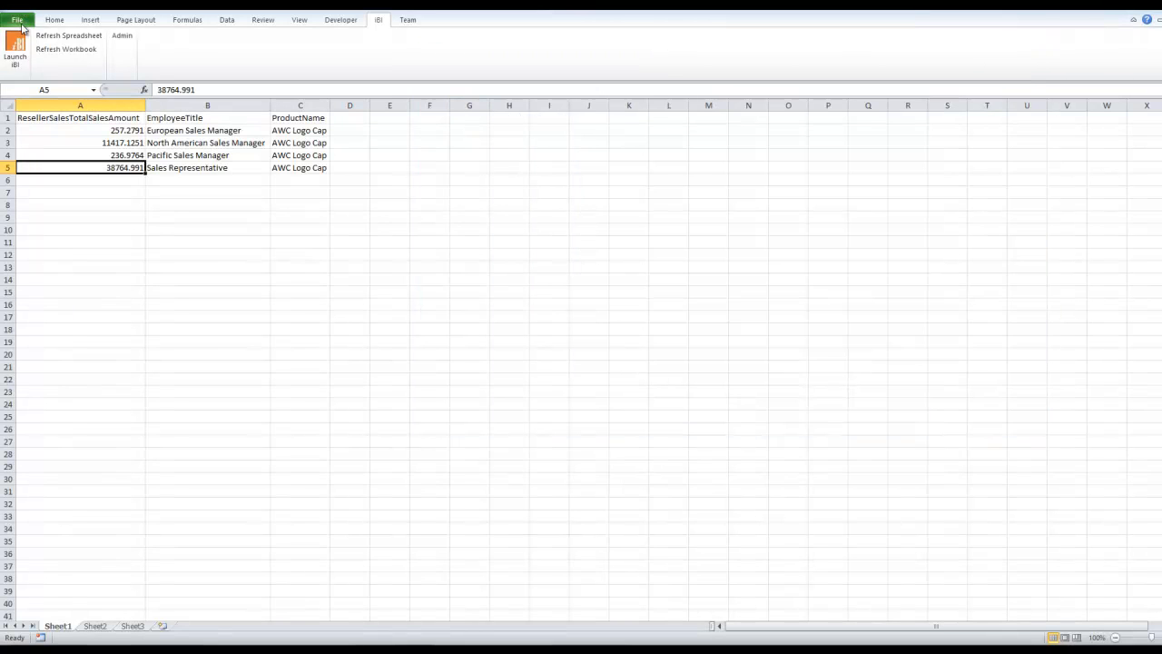
{"action": "key", "text": "ctrl+s"}
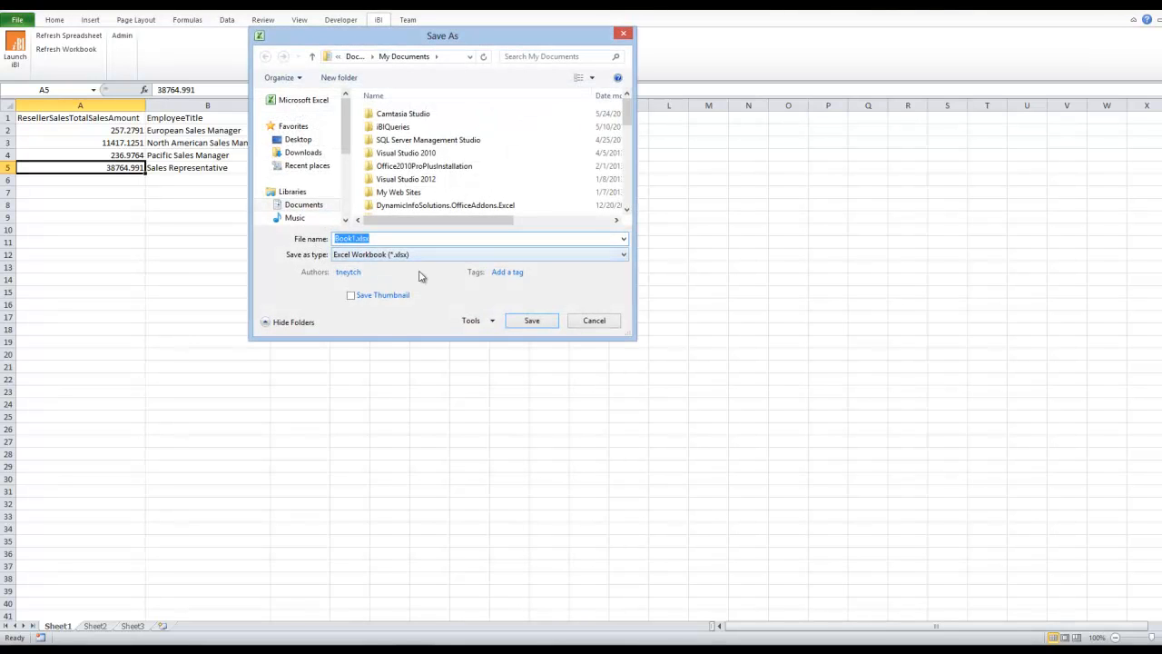
{"action": "type", "text": "TestWorkbook_01"}
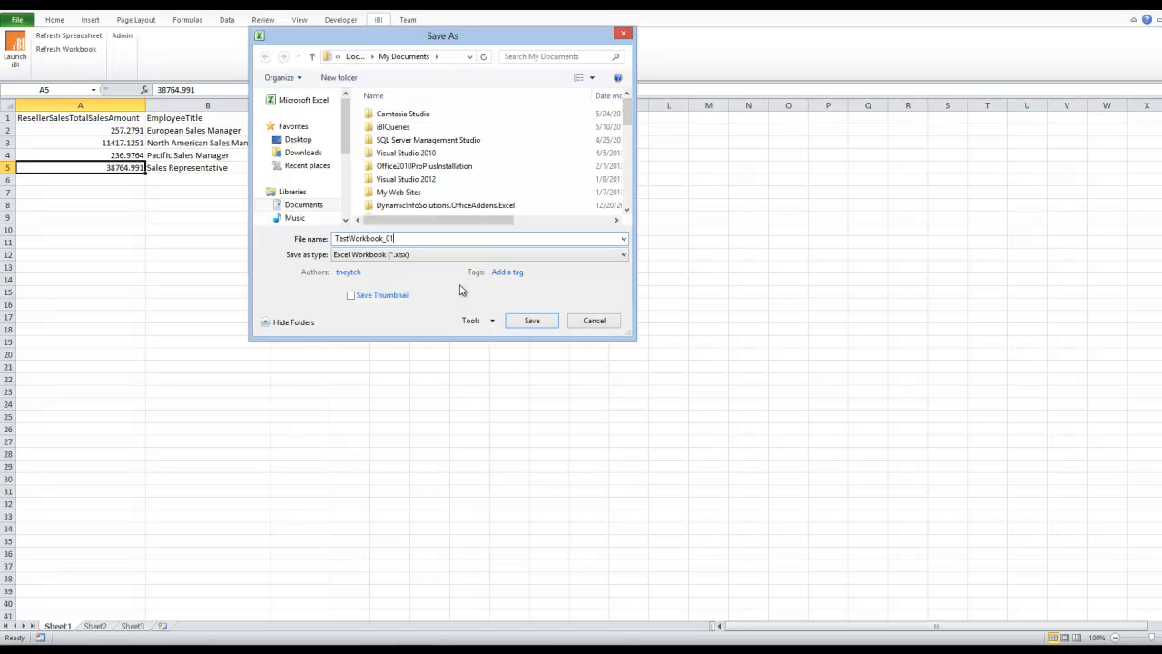
{"action": "left_click", "coordinate": [300, 141]}
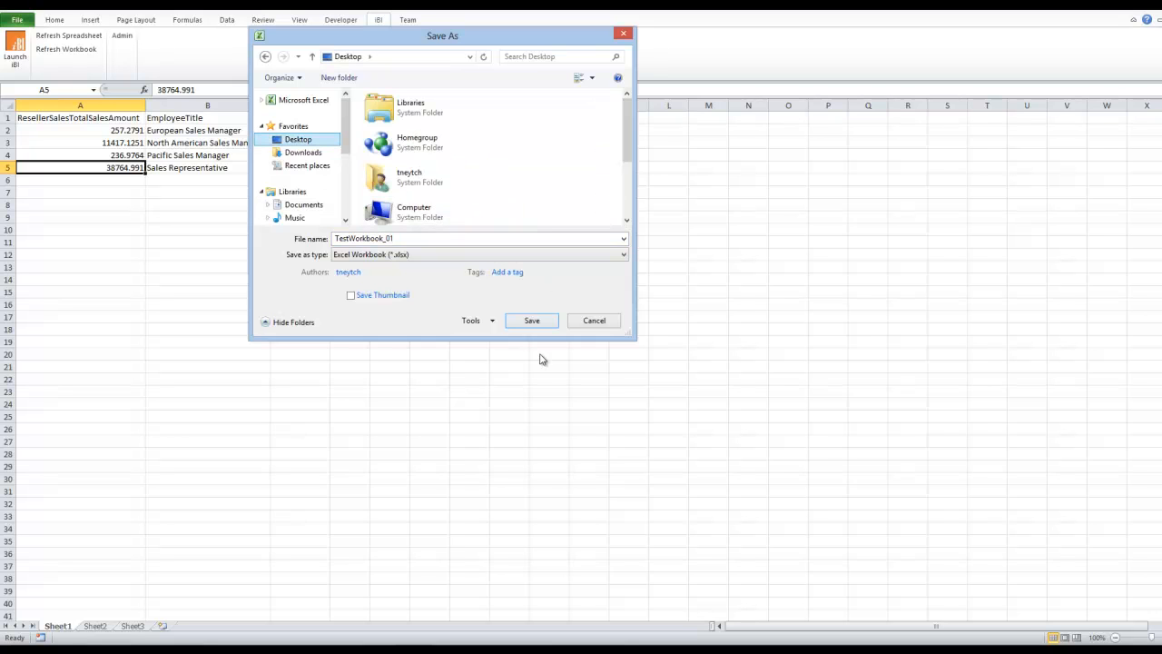
{"action": "left_click", "coordinate": [532, 321]}
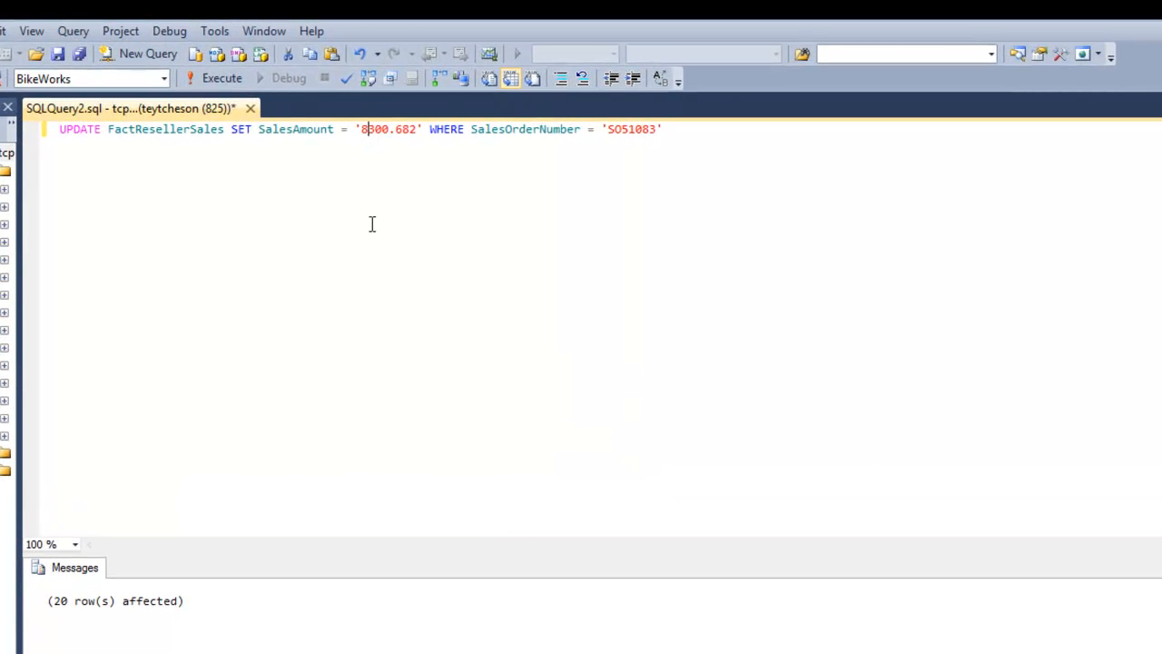
In SQL Server Management Studio, change SalesAmount in the FactResellerSales update statement to 300.682.
{"action": "key", "text": "BackSpace"}
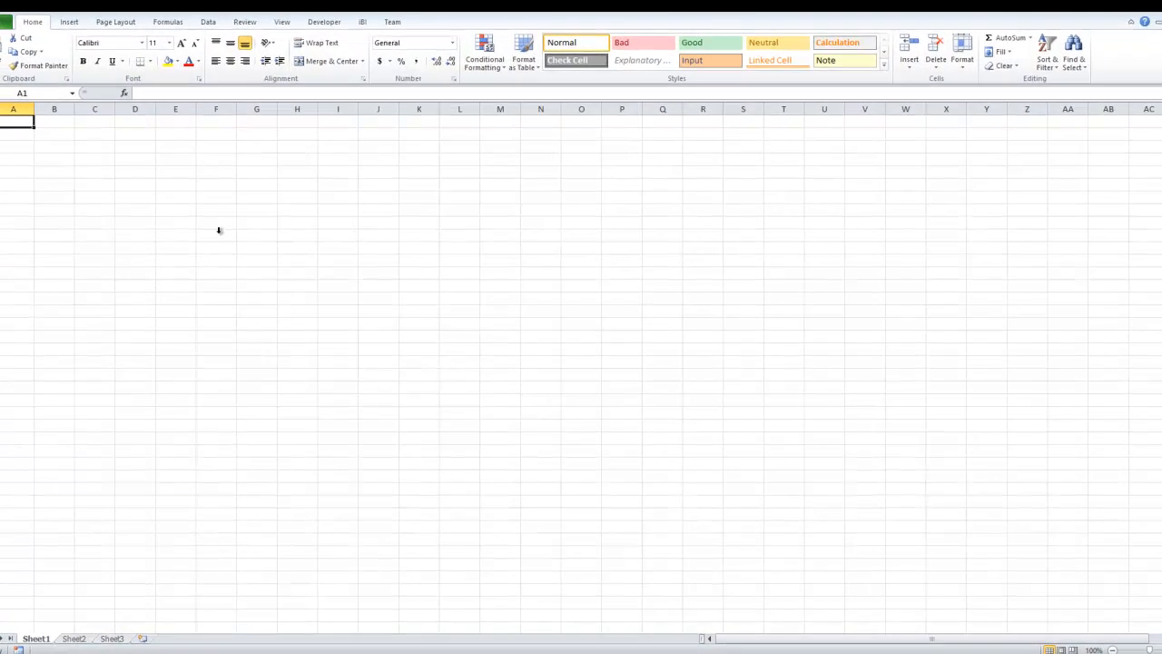
In Excel, open TestWorkbook_01.xlsx from the recent workbooks and refresh its current spreadsheet through iBI.
{"action": "left_click", "coordinate": [19, 21]}
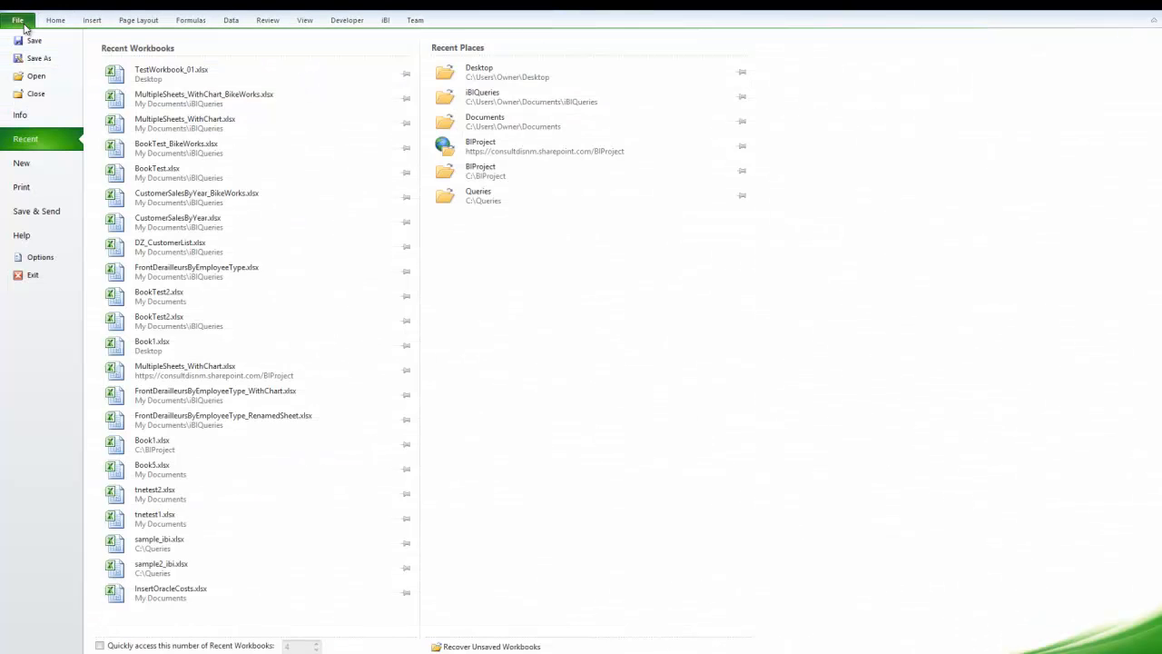
{"action": "left_click", "coordinate": [161, 78]}
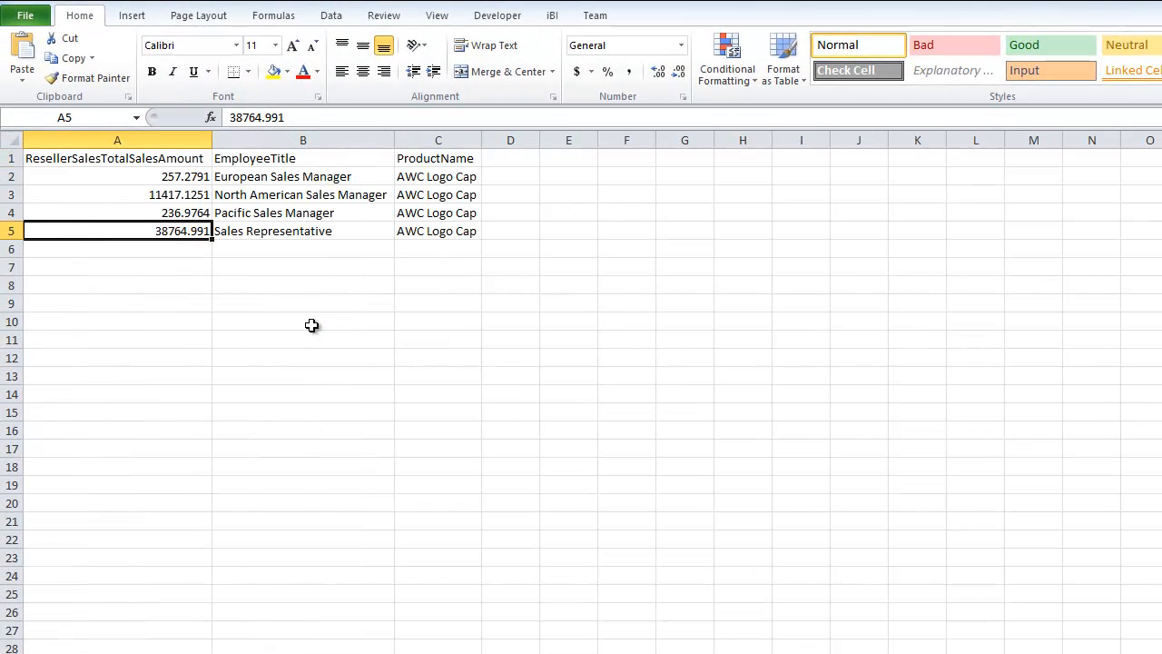
{"action": "left_click", "coordinate": [554, 16]}
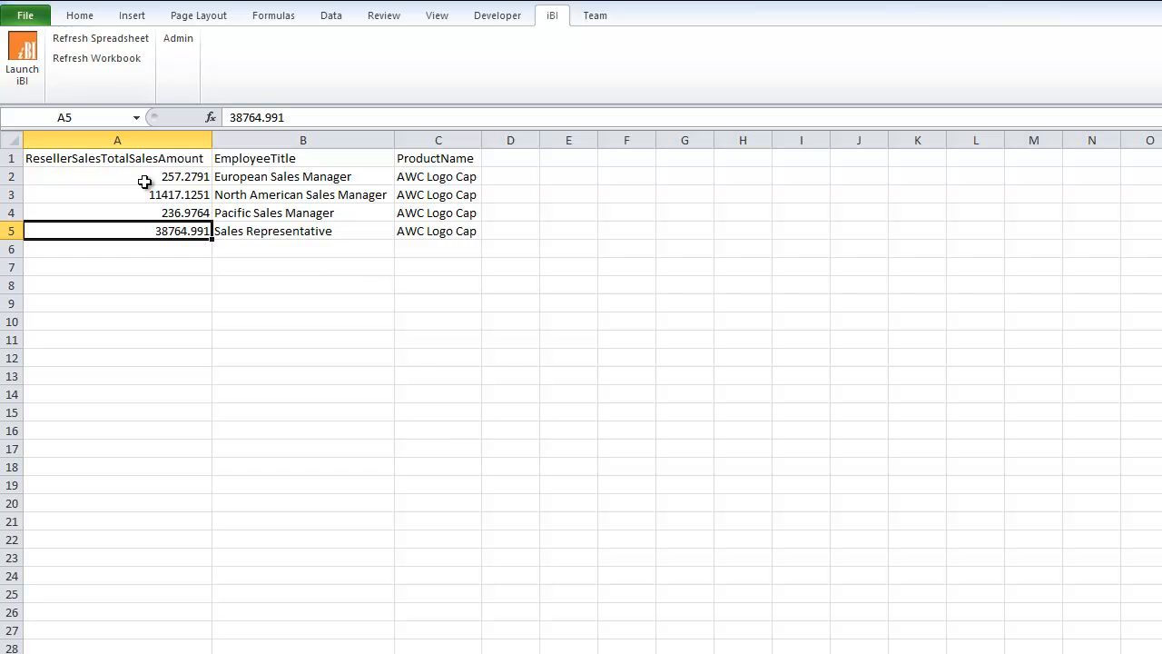
{"action": "left_click", "coordinate": [79, 44]}
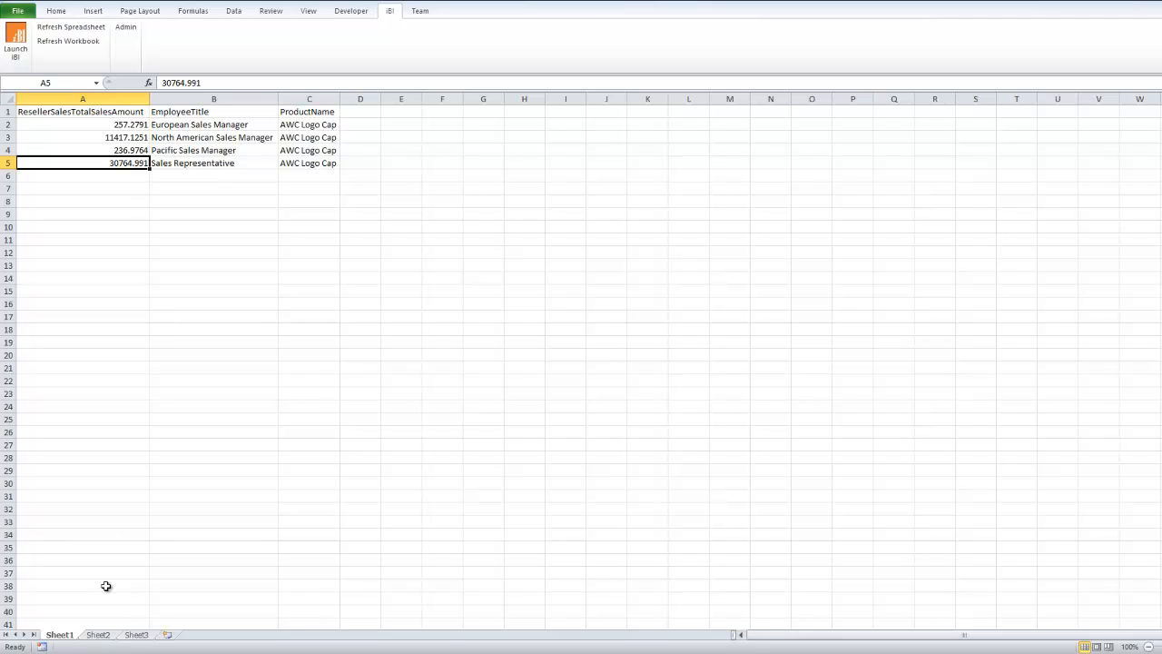
Look through Sheet2 and Sheet3 of the workbook and go back to the query data on Sheet1.
{"action": "left_click", "coordinate": [98, 636]}
{"action": "left_click", "coordinate": [136, 635]}
{"action": "left_click", "coordinate": [66, 635]}
{"action": "left_click", "coordinate": [98, 635]}
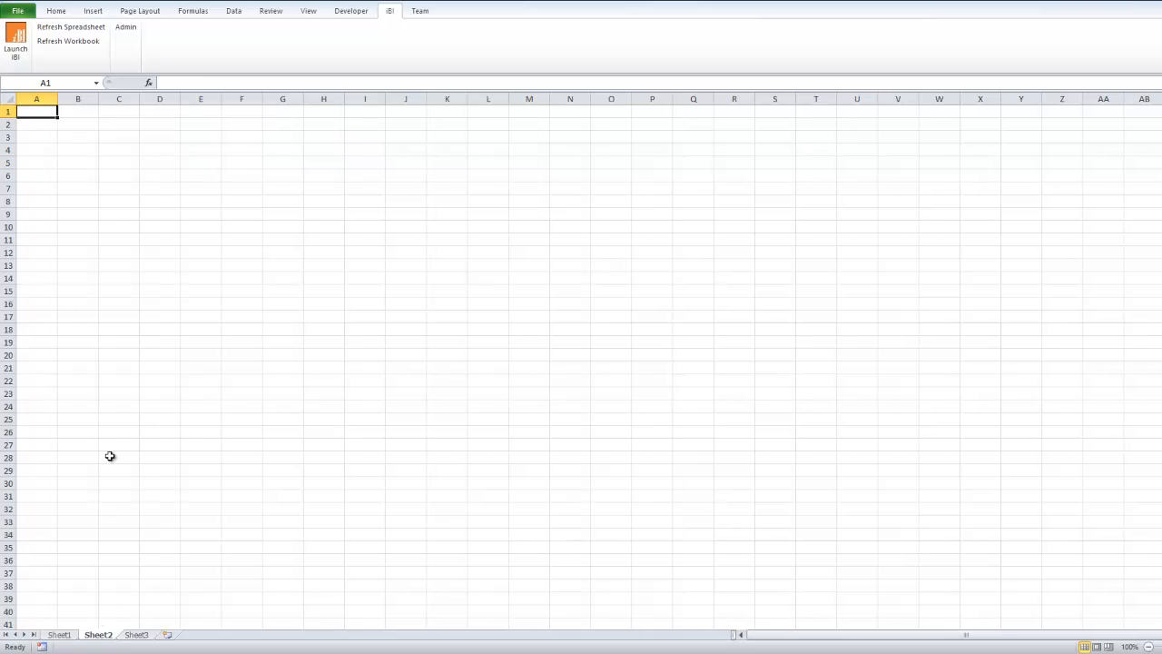
{"action": "left_click", "coordinate": [137, 633]}
{"action": "left_click", "coordinate": [65, 634]}
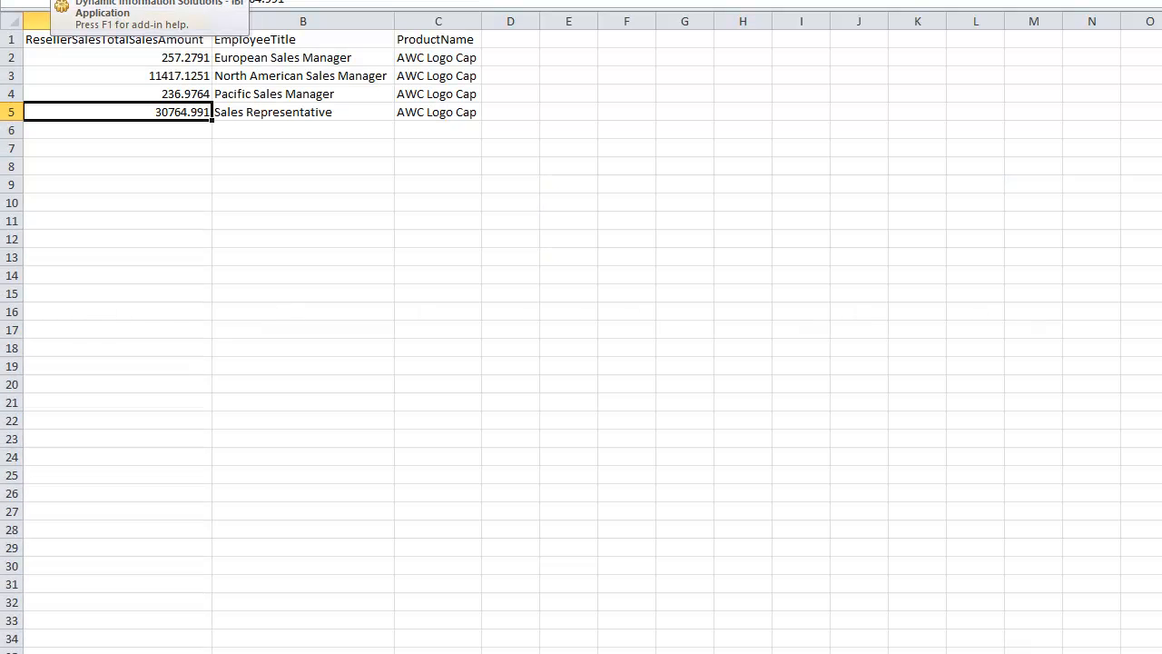
{"action": "left_click", "coordinate": [65, 0]}
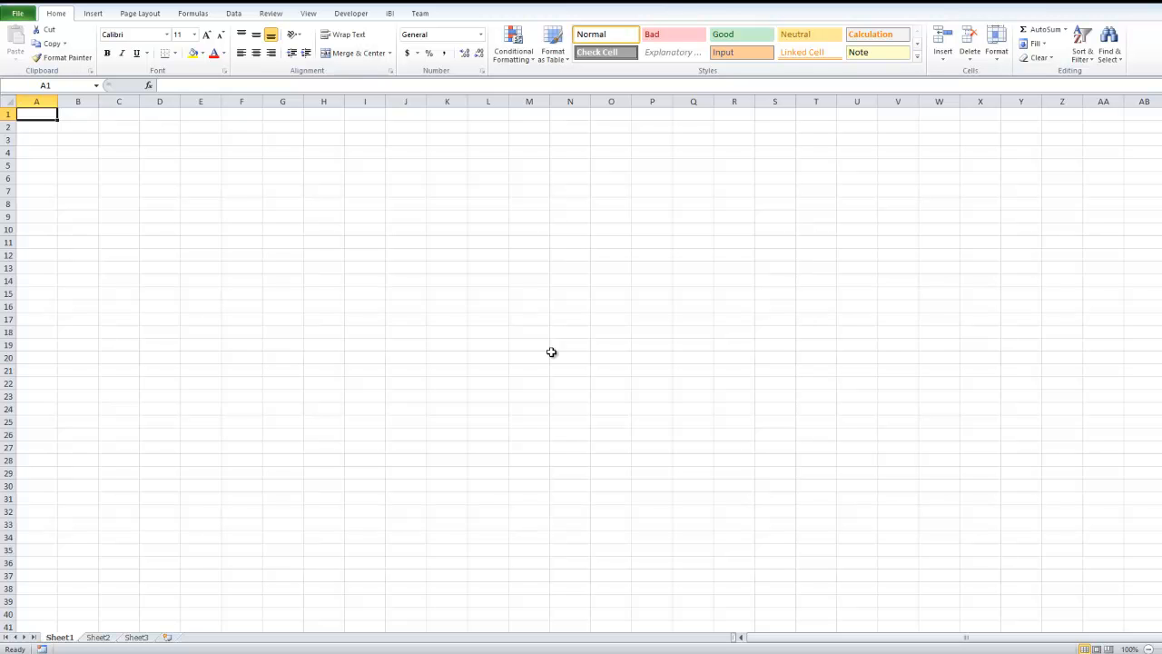
Open the most recently used workbook and inspect the ProductName and InternetSalesTotalSalesAmt columns of its sales-by-gender data.
{"action": "left_click", "coordinate": [25, 14]}
{"action": "left_click", "coordinate": [173, 72]}
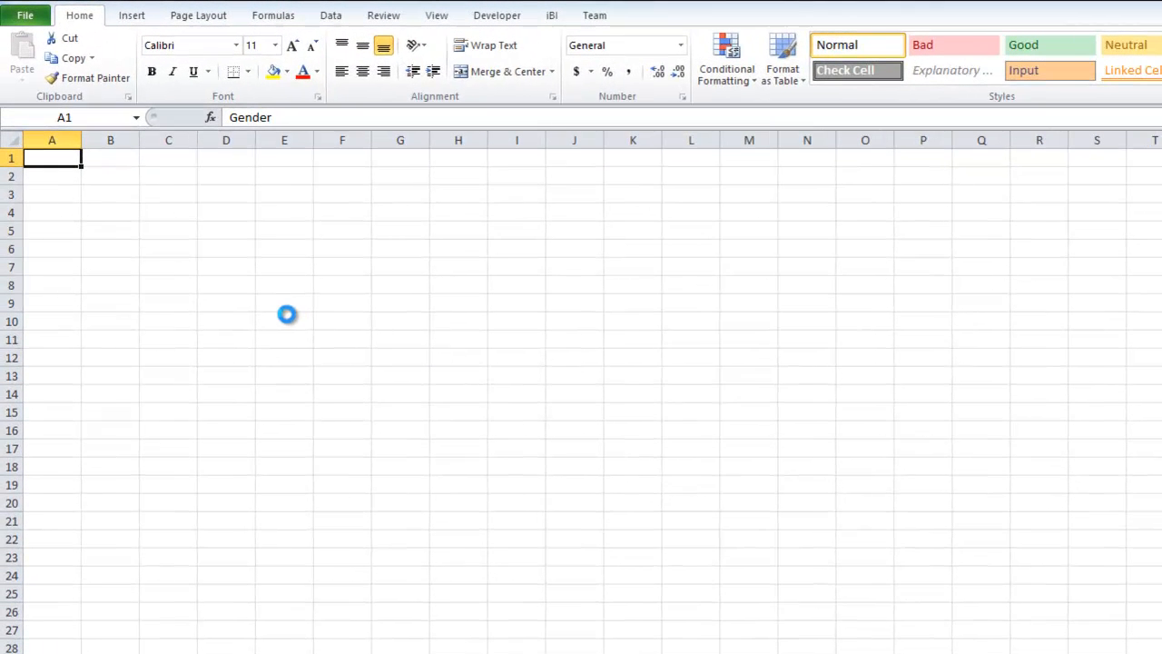
{"action": "left_click", "coordinate": [120, 158]}
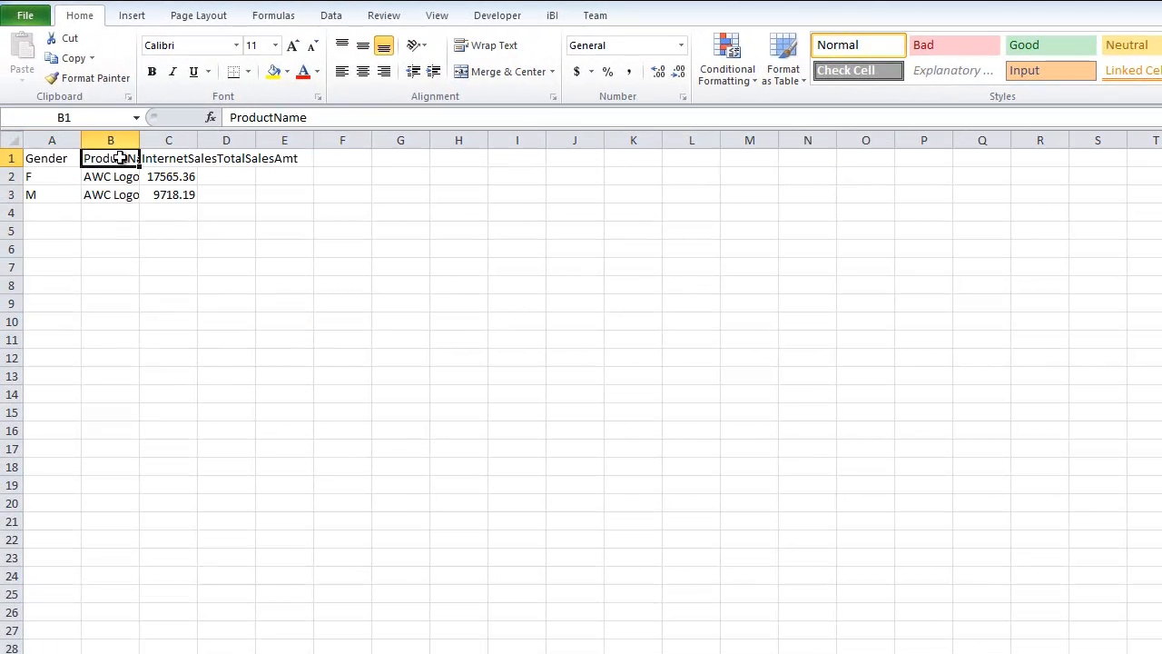
{"action": "left_click", "coordinate": [167, 156]}
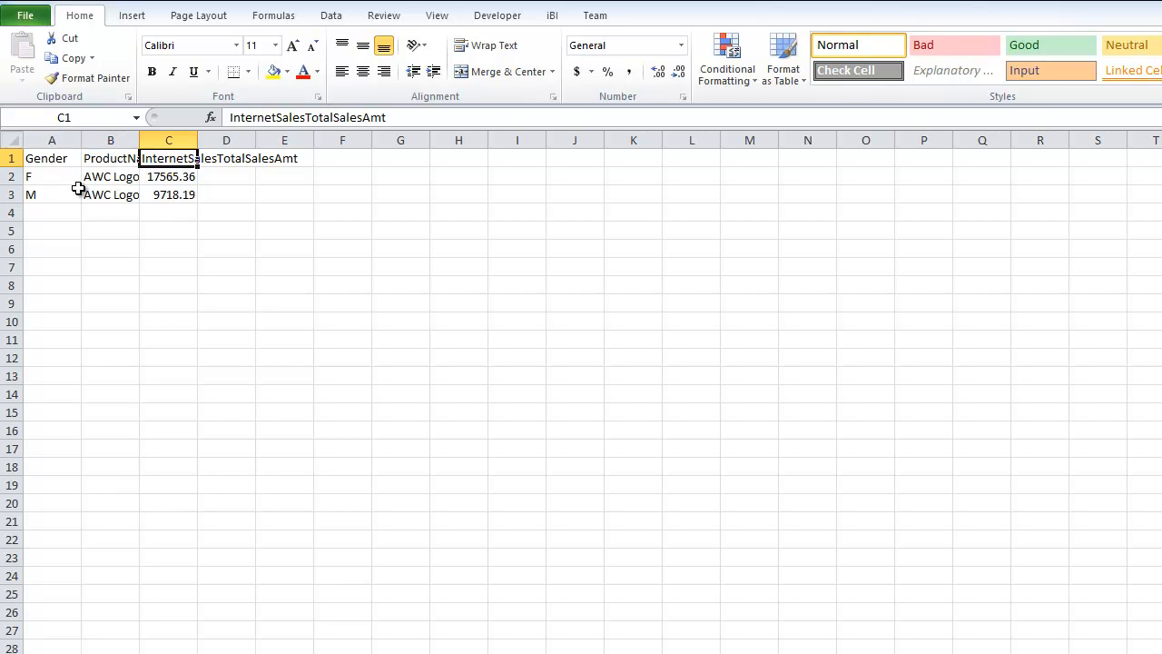
{"action": "left_click", "coordinate": [128, 176]}
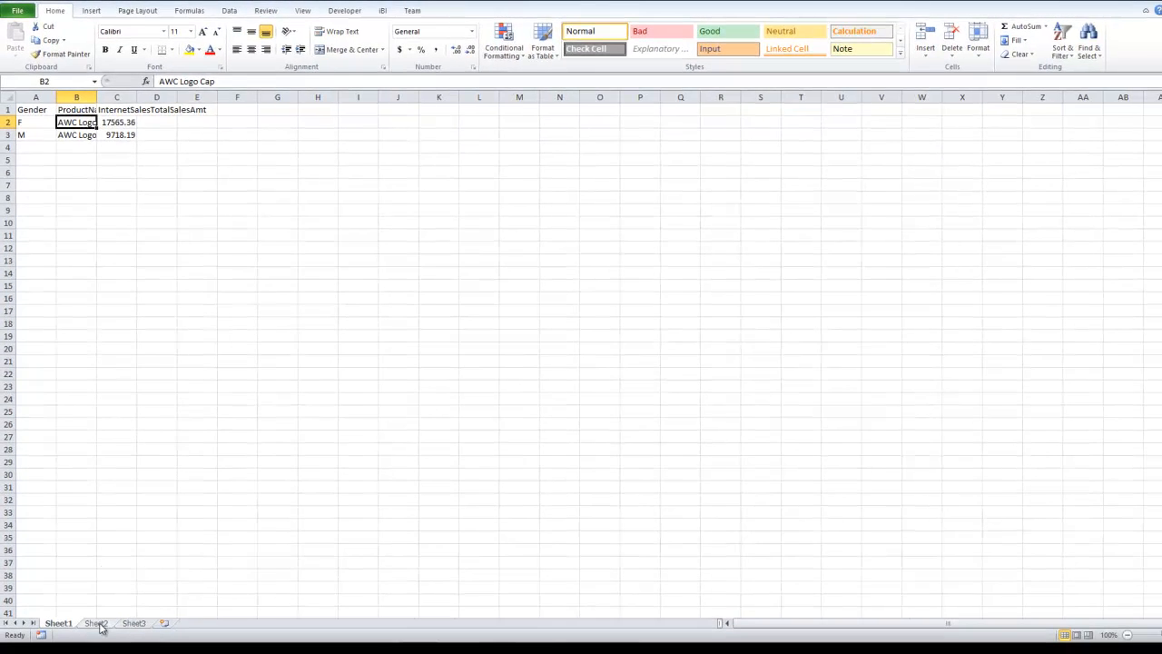
Examine the Front Derailleur reseller sales by employee title on Sheet2, and open Sheet3 with the pivot chart.
{"action": "left_click", "coordinate": [139, 653]}
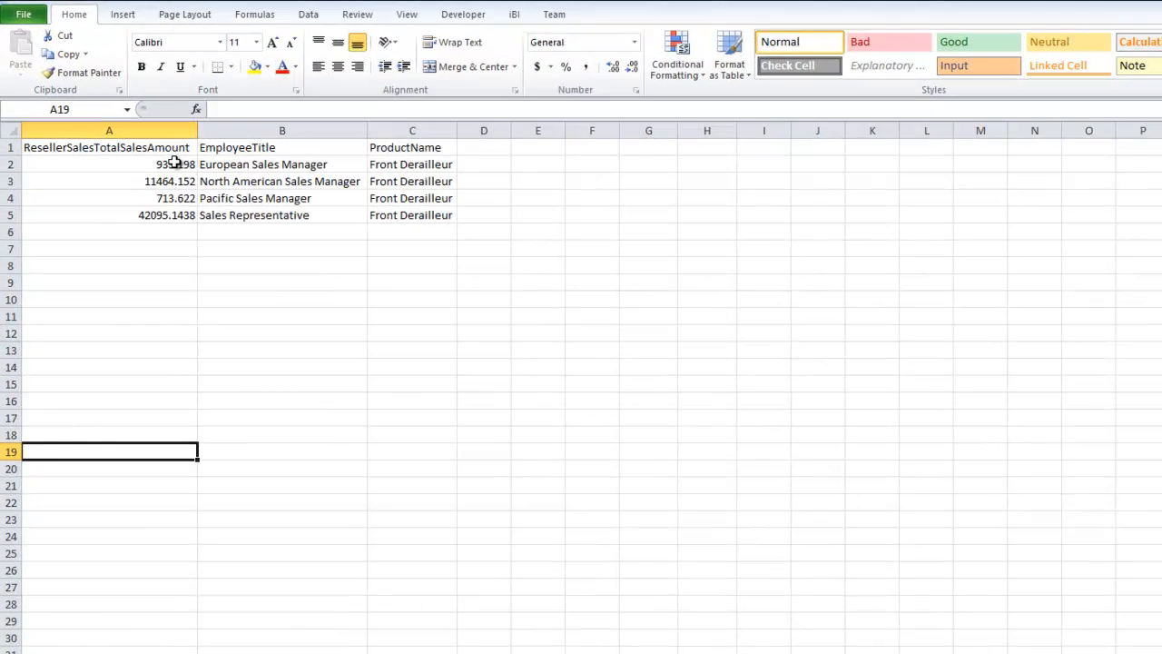
{"action": "left_click", "coordinate": [136, 121]}
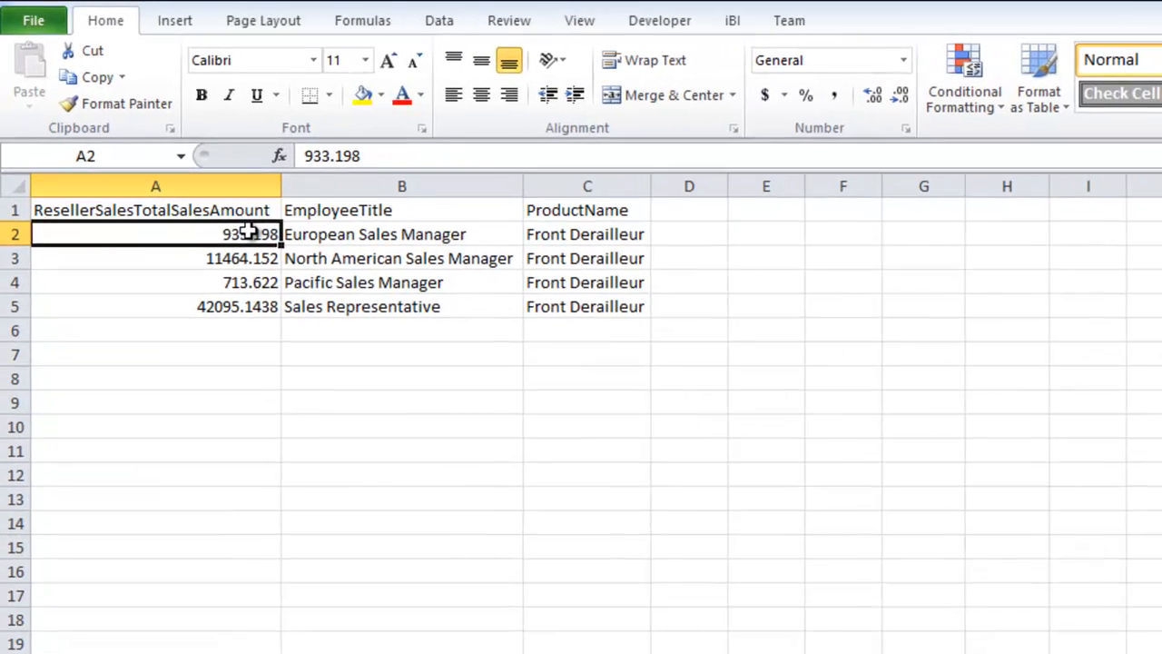
{"action": "left_click", "coordinate": [190, 122]}
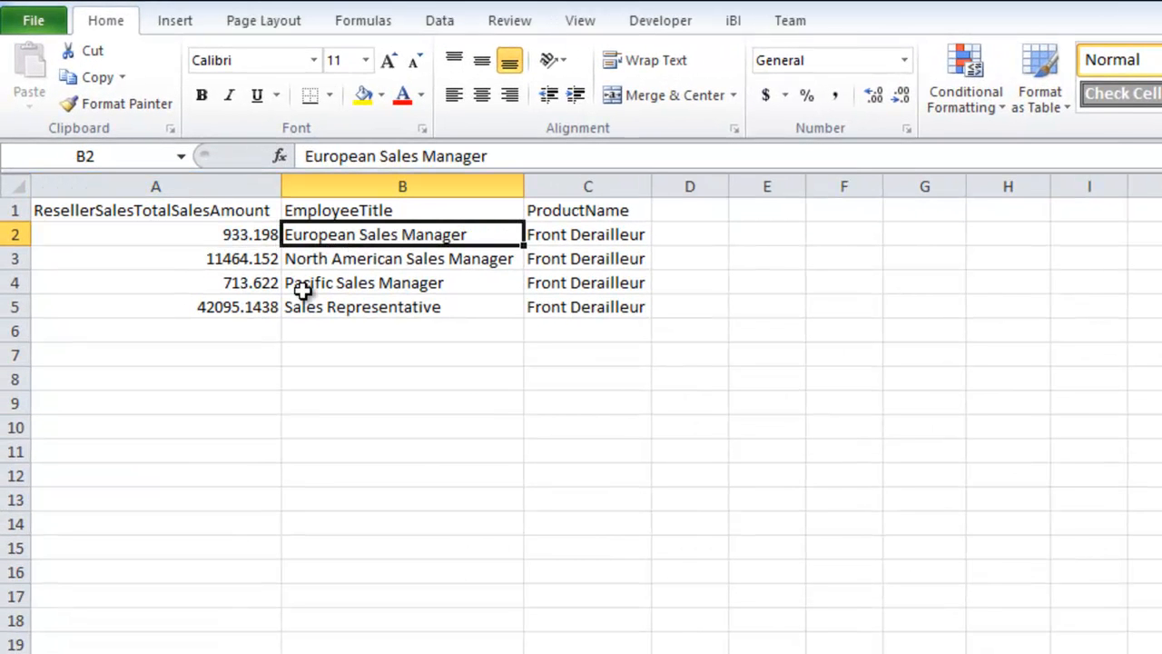
{"action": "left_click", "coordinate": [551, 309]}
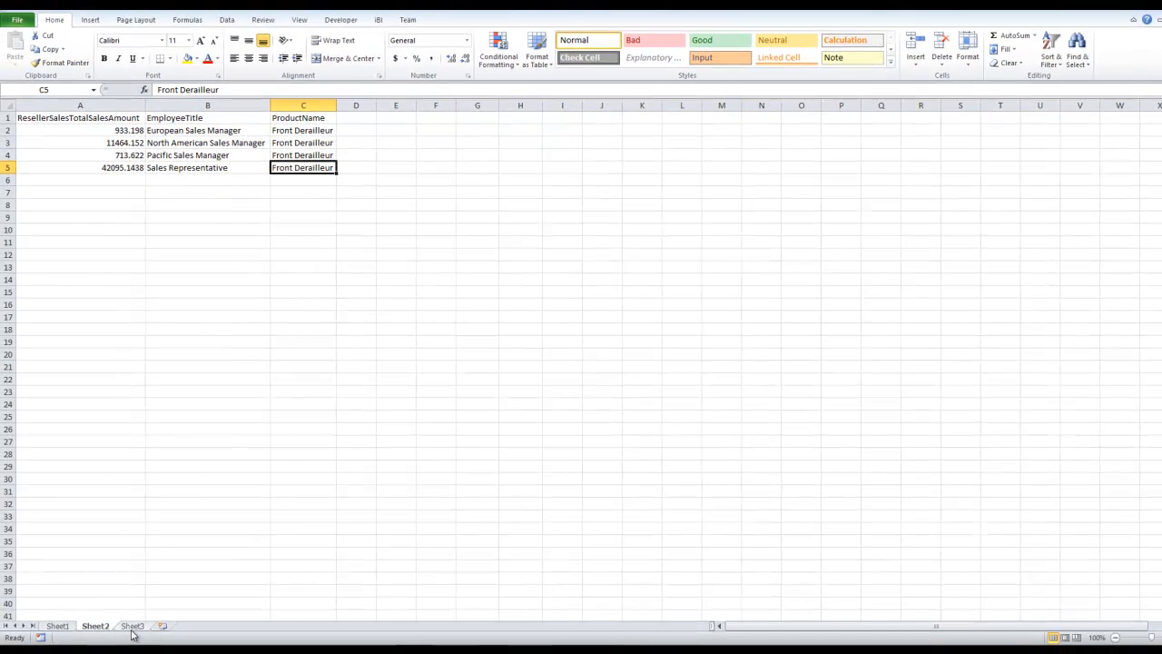
{"action": "left_click", "coordinate": [132, 626]}
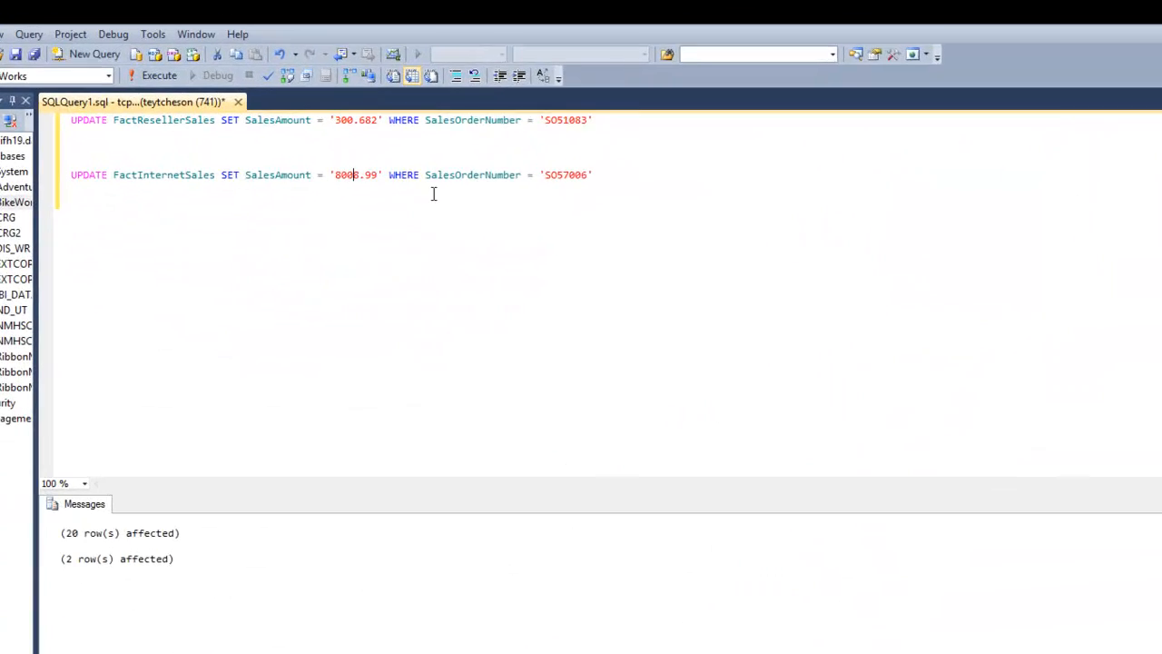
In SQL Server Management Studio, set SalesAmount to 2300.682 for FactResellerSales and 8.99 for FactInternetSales, and execute both updates.
{"action": "left_click", "coordinate": [349, 133]}
{"action": "type", "text": "2"}
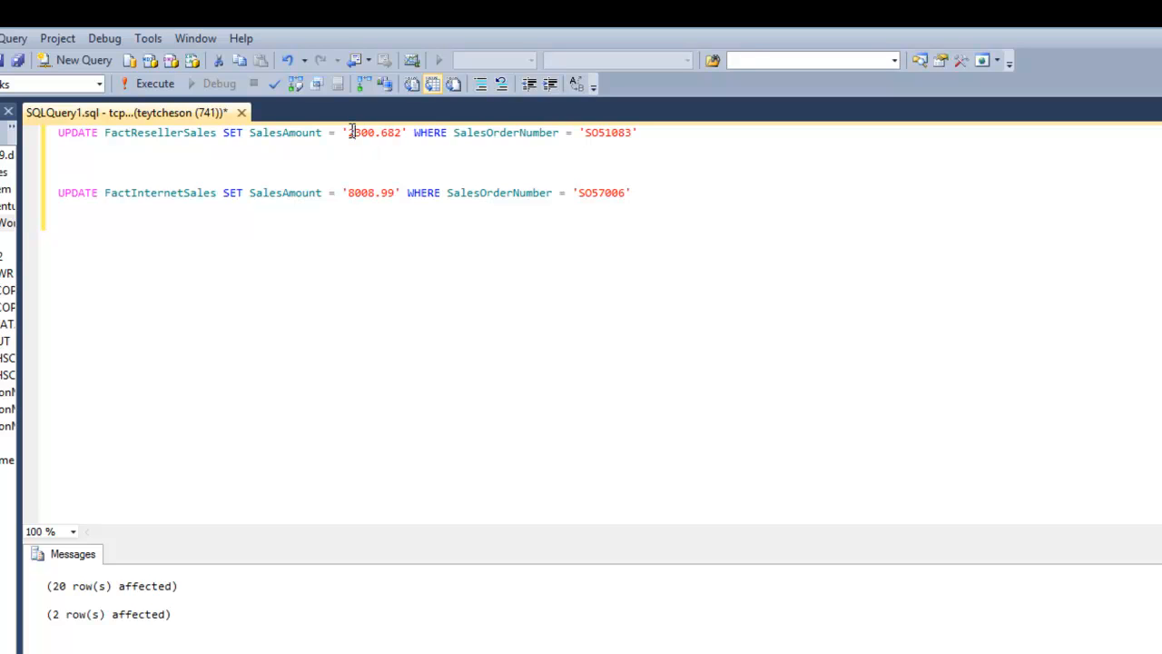
{"action": "left_click", "coordinate": [367, 193]}
{"action": "key", "text": "BackSpace"}
{"action": "key", "text": "BackSpace"}
{"action": "key", "text": "BackSpace"}
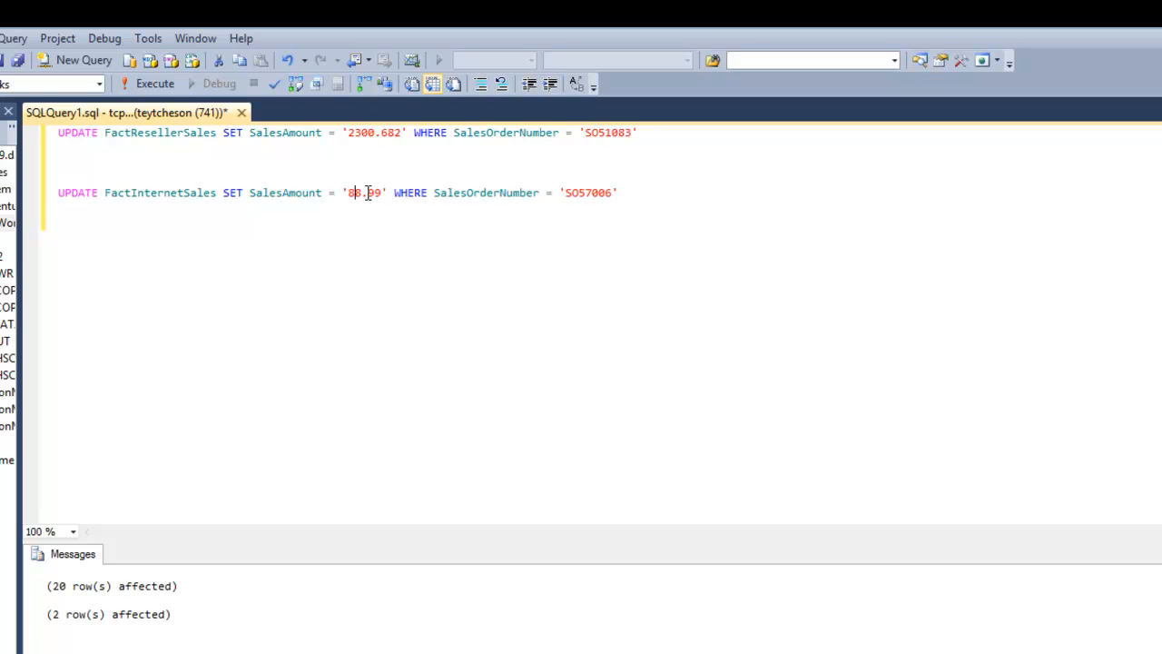
{"action": "left_click", "coordinate": [147, 83]}
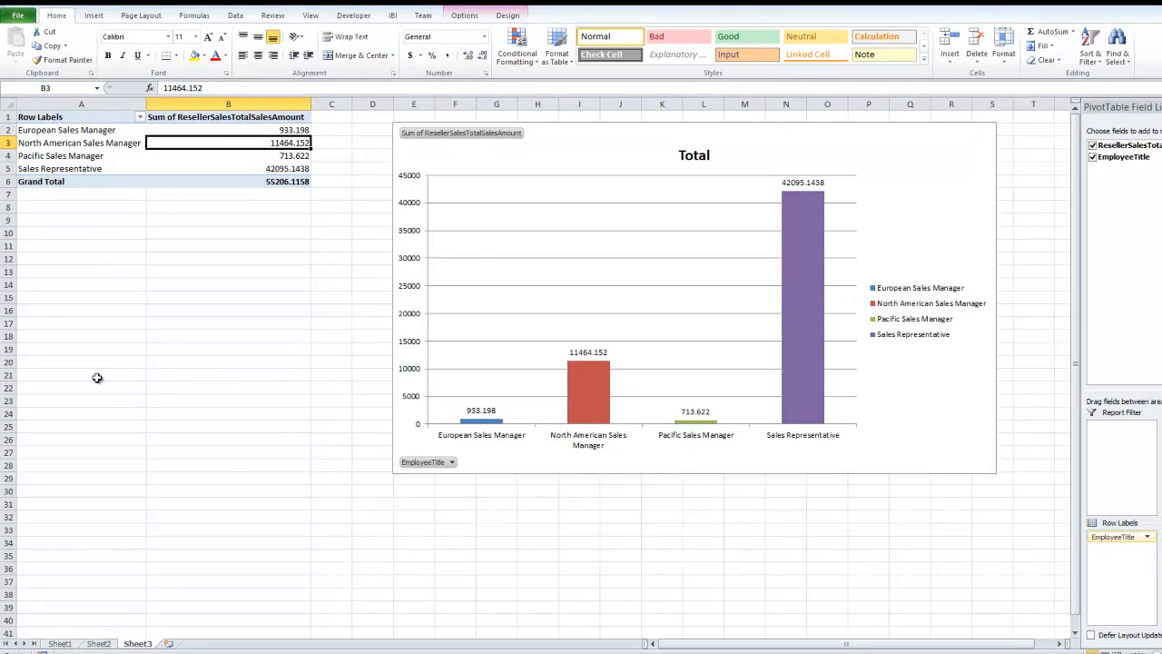
Go back to Sheet1 and refresh the entire workbook's query data with the iBI add-in.
{"action": "left_click", "coordinate": [71, 643]}
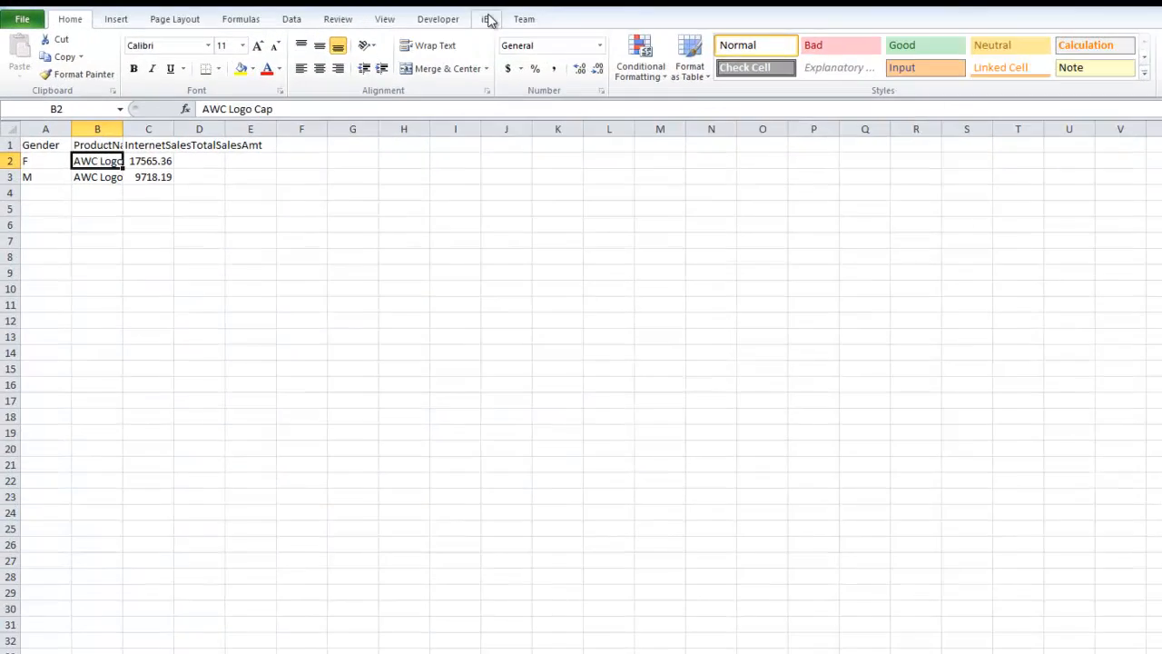
{"action": "left_click", "coordinate": [392, 15]}
{"action": "left_click", "coordinate": [166, 100]}
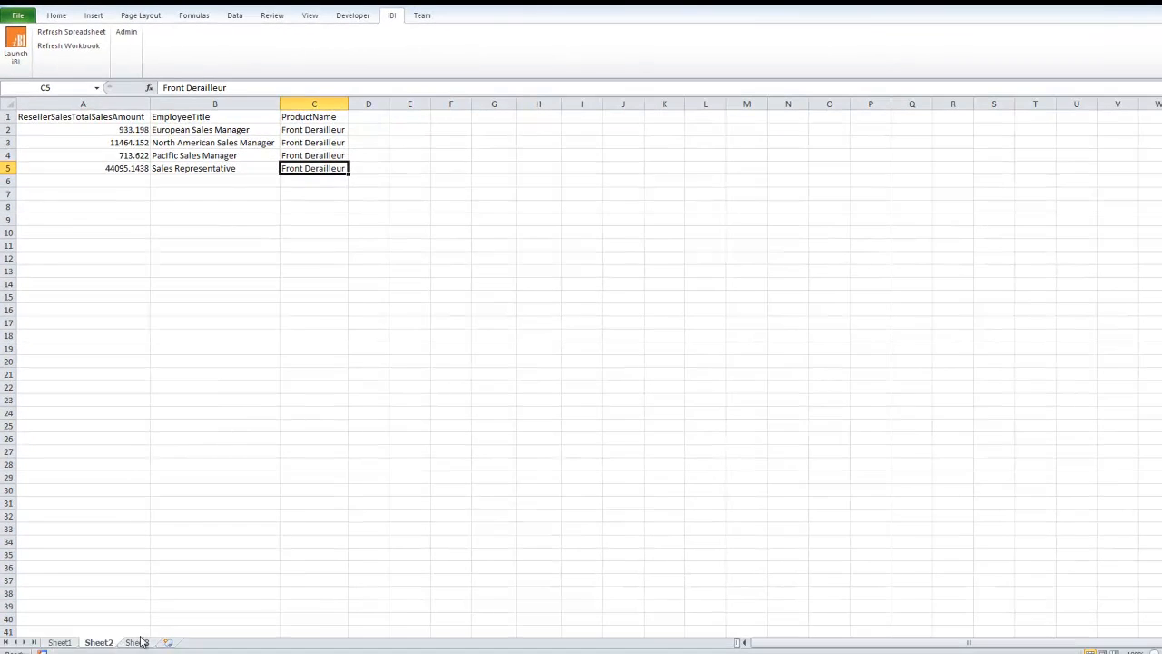
Refresh the pivot table on Sheet3 and check the Sales Representative amount in both the pivot chart and the table.
{"action": "left_click", "coordinate": [138, 642]}
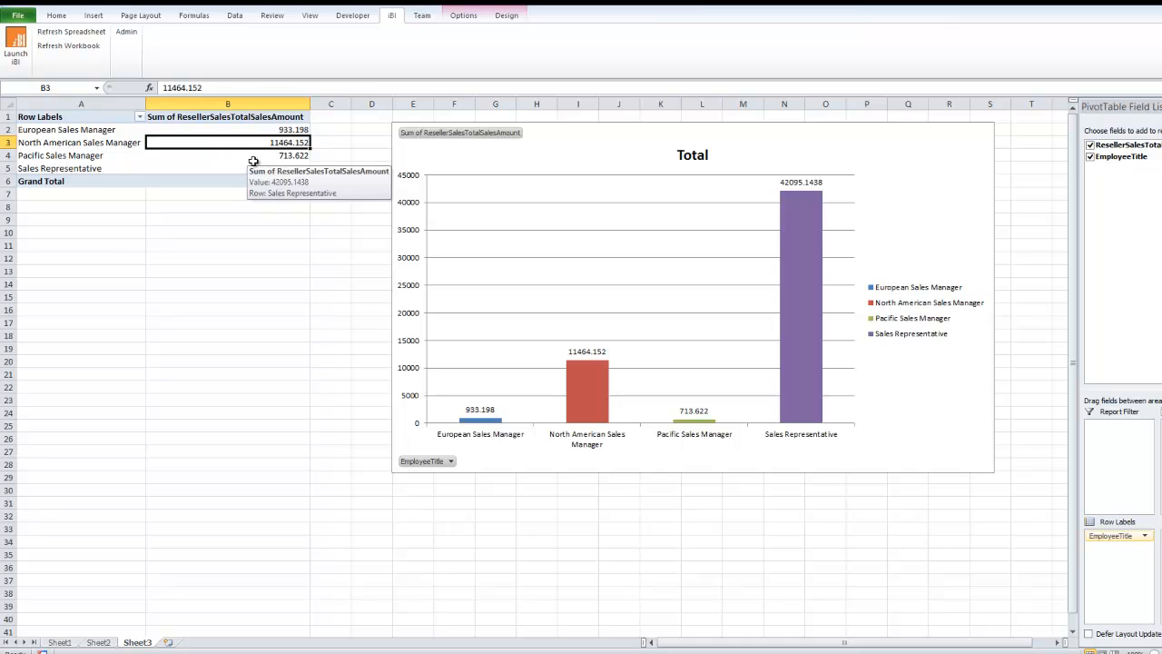
{"action": "left_click", "coordinate": [462, 16]}
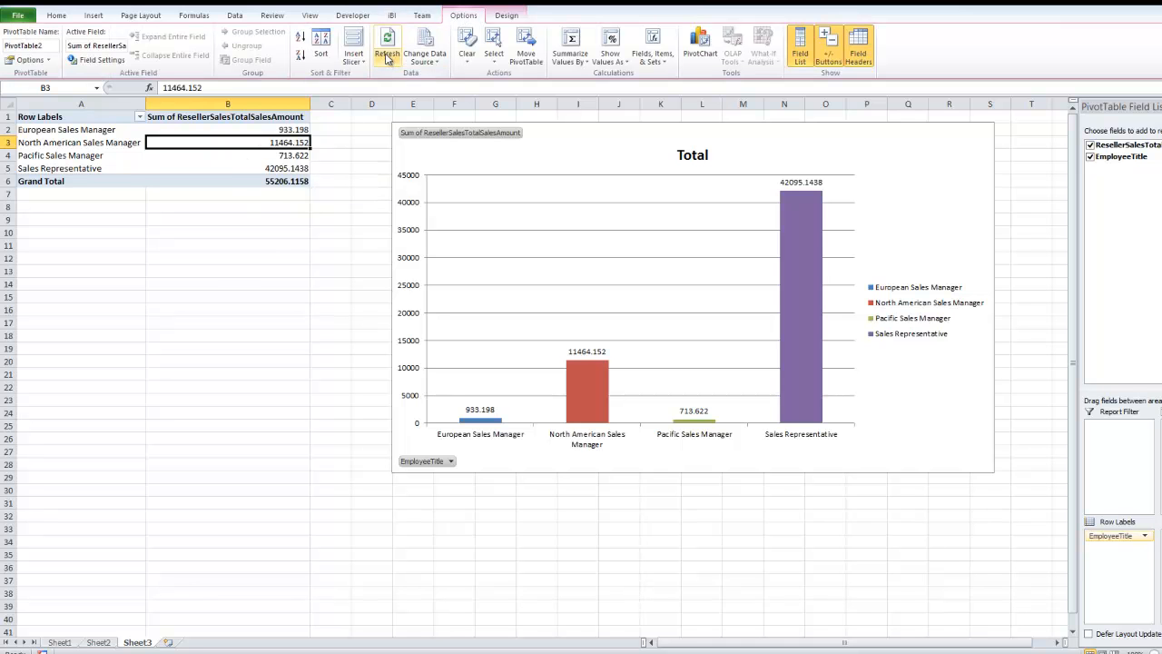
{"action": "left_click", "coordinate": [282, 167]}
{"action": "left_click", "coordinate": [386, 41]}
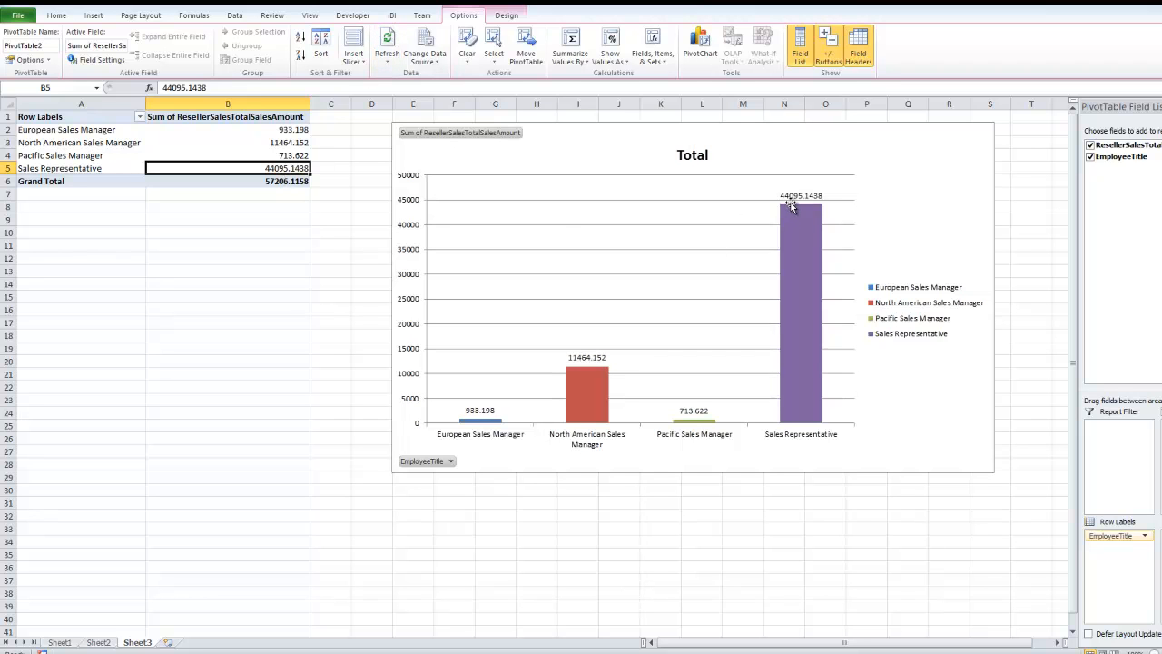
{"action": "mouse_move", "coordinate": [796, 215]}
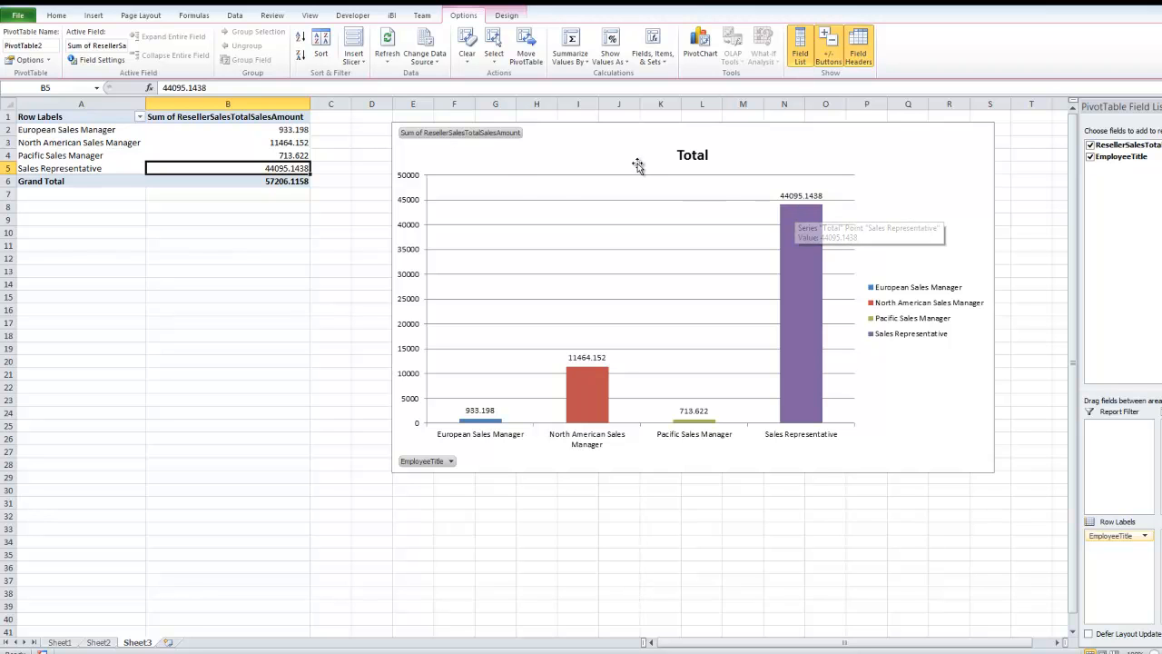
{"action": "left_click", "coordinate": [465, 178]}
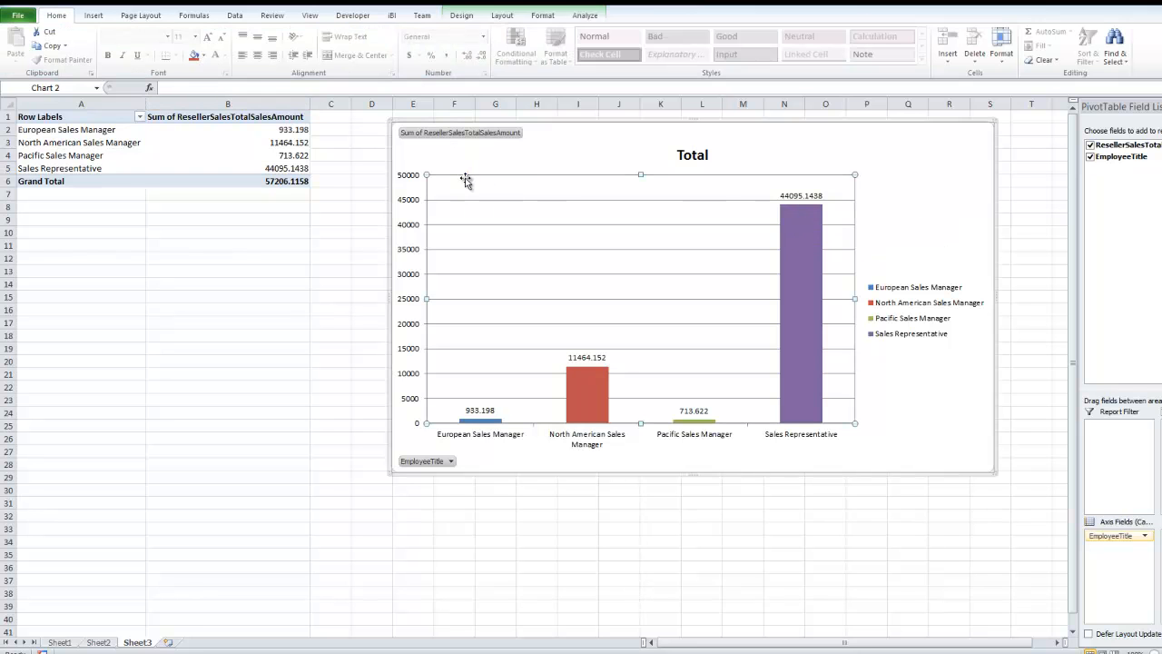
{"action": "left_click", "coordinate": [237, 170]}
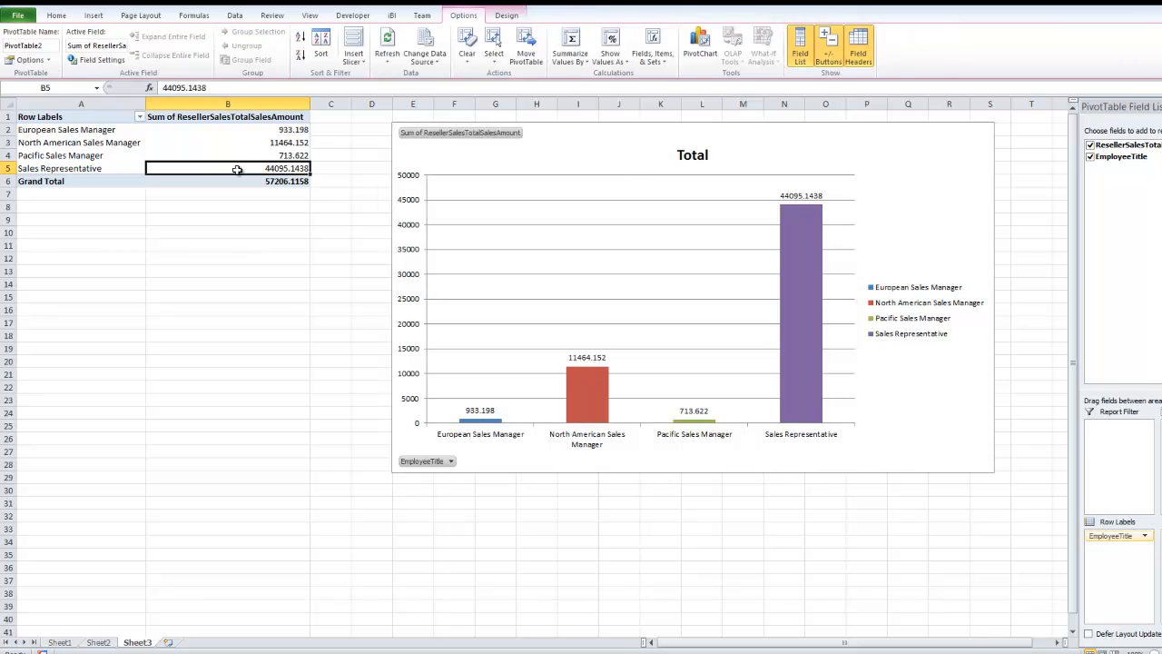